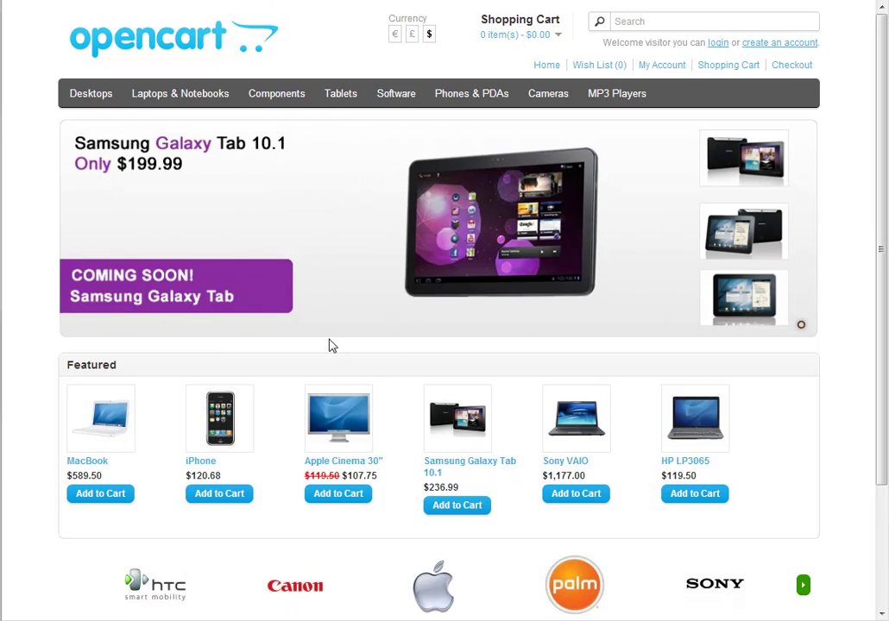
Install the PressCart module in the OpenCart administration and open its settings for editing
mouse_move(285, 102)
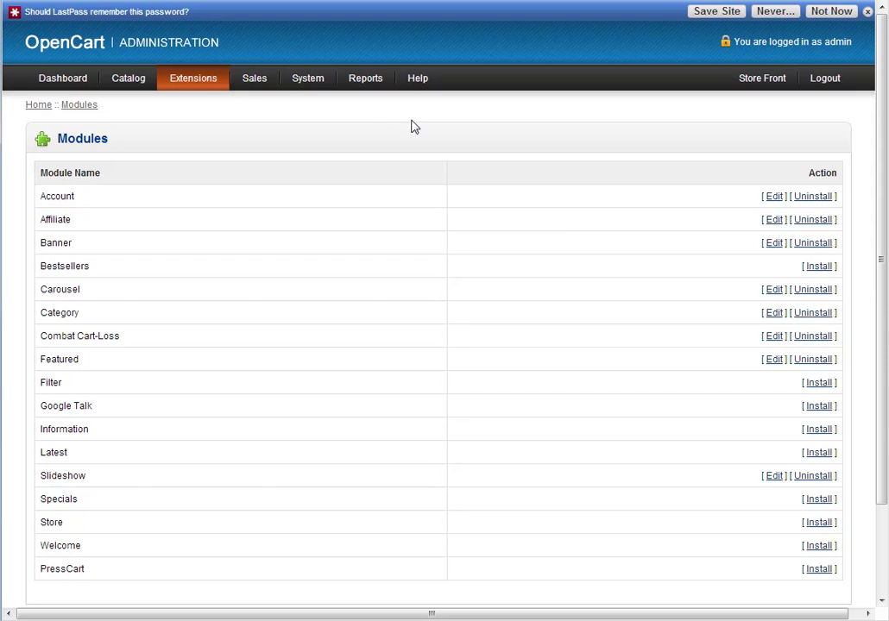
mouse_move(207, 85)
left_click(192, 107)
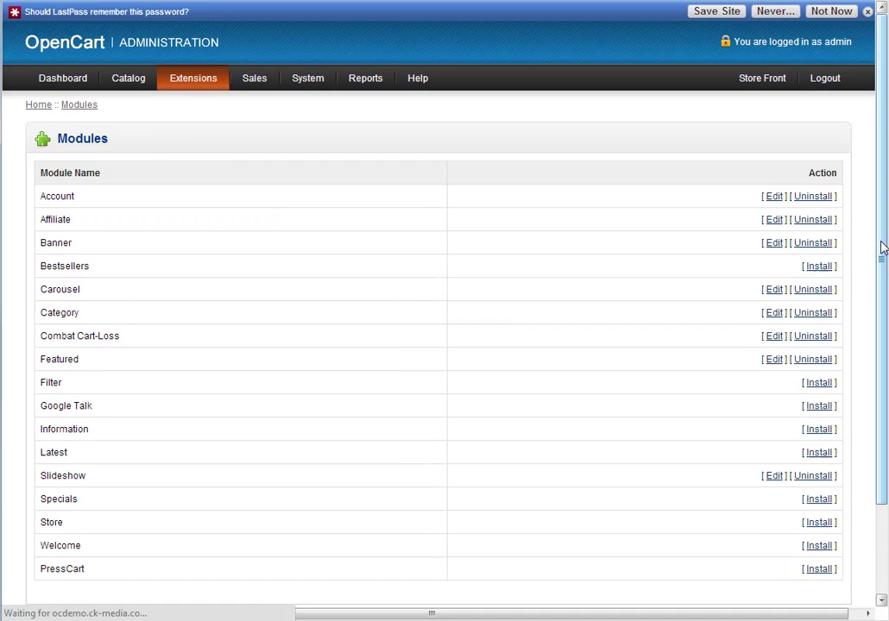
left_click_drag(881, 247, 881, 345)
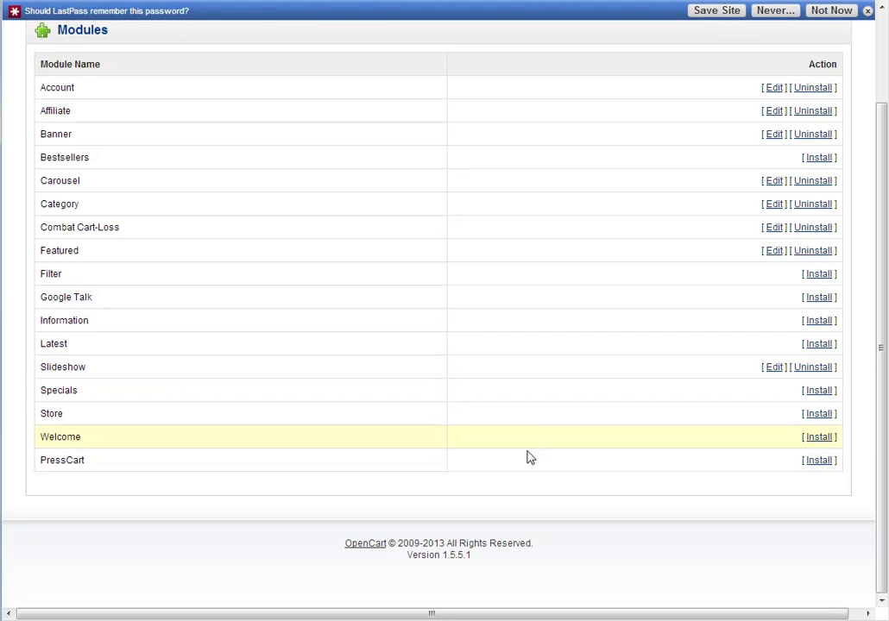
left_click(818, 462)
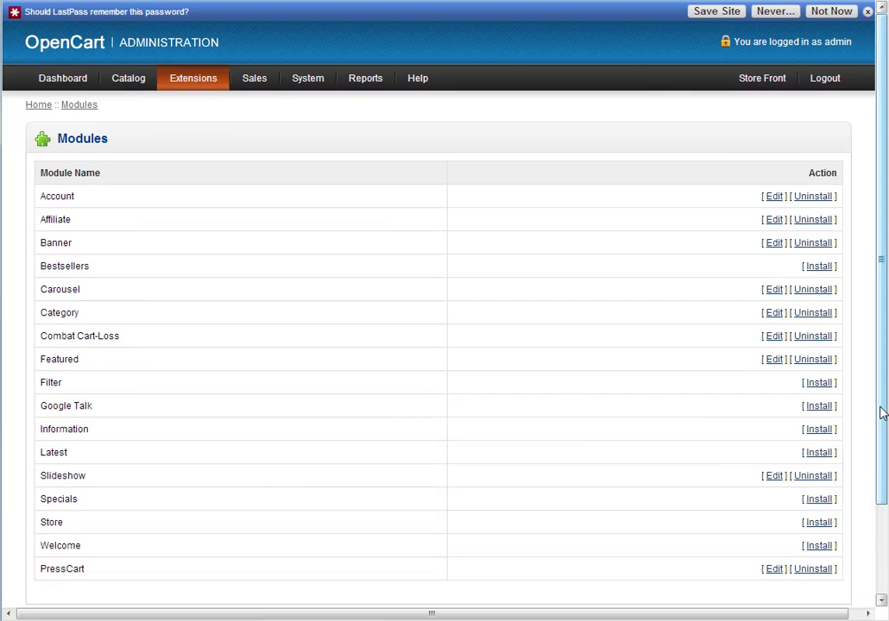
scroll(882, 429, "down", 1)
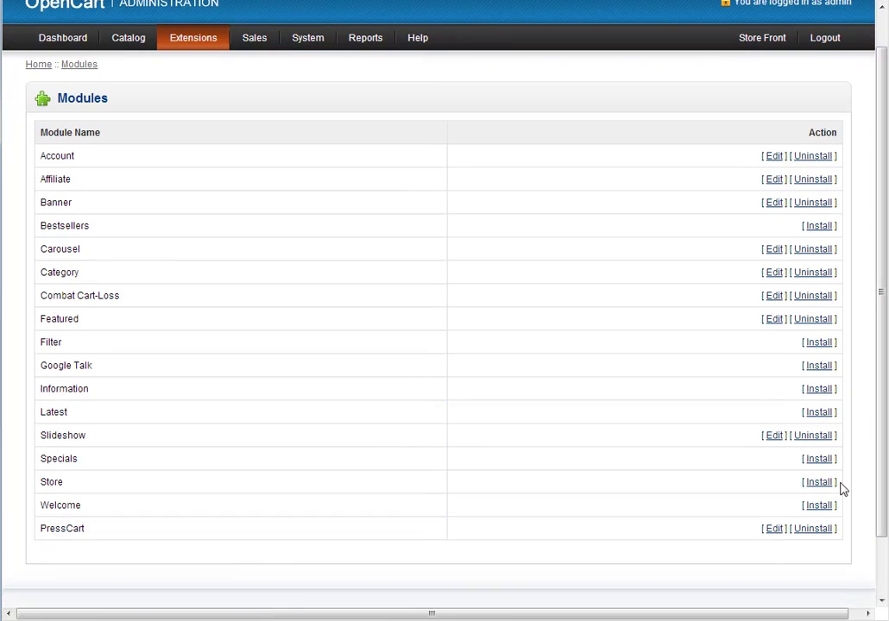
left_click(773, 529)
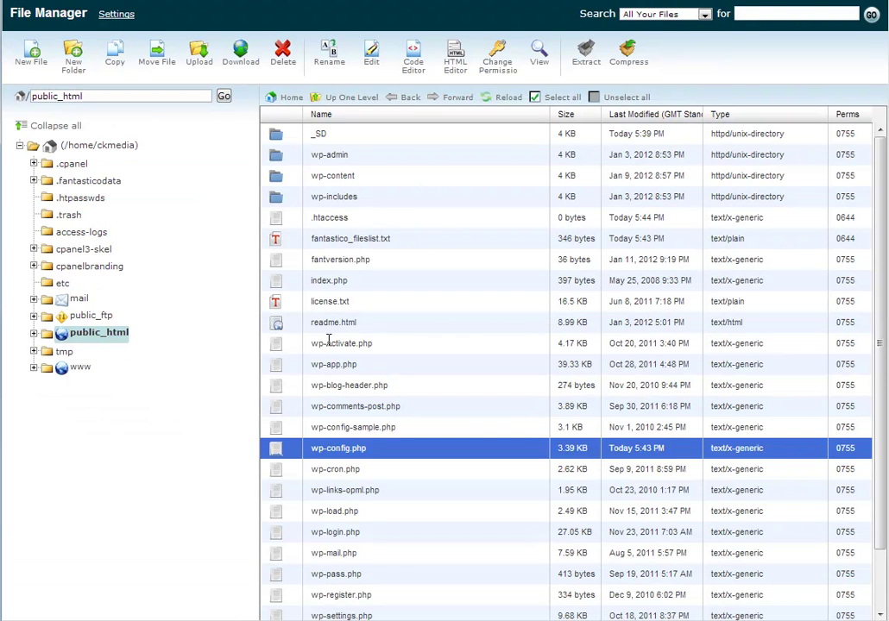
Switch to the hosting File Manager and open wp-config.php from public_html in the code editor
left_click(333, 364)
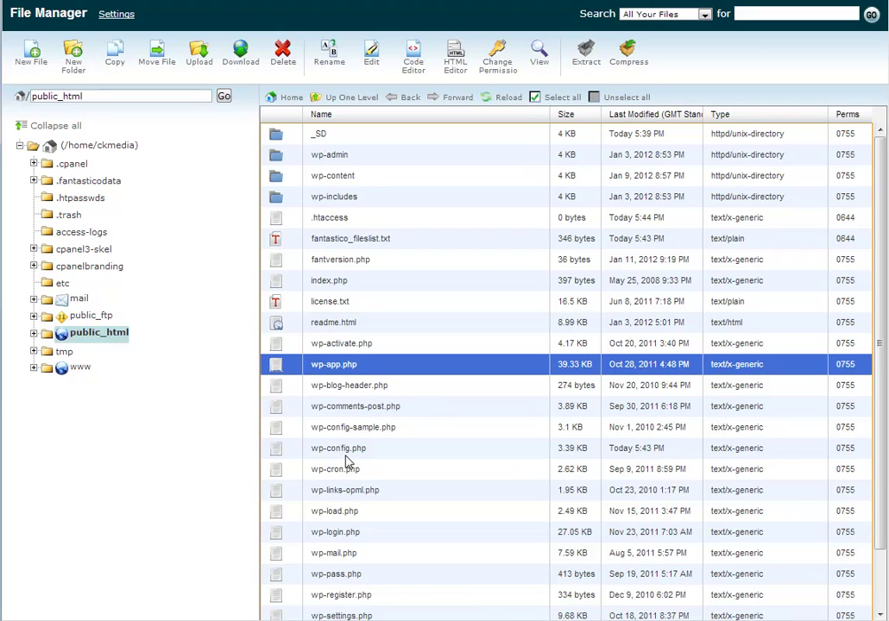
left_click(290, 451)
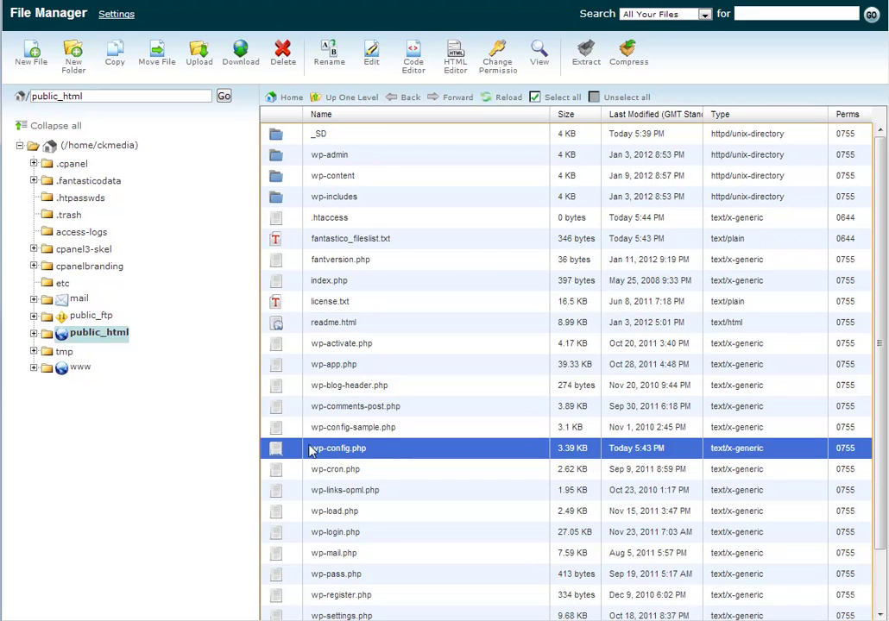
left_click(416, 60)
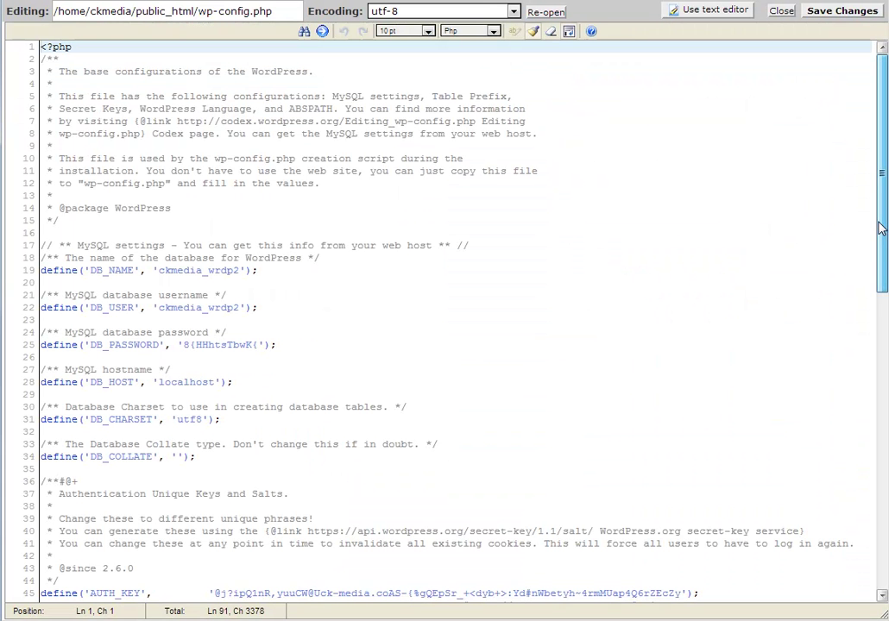
left_click_drag(879, 227, 881, 249)
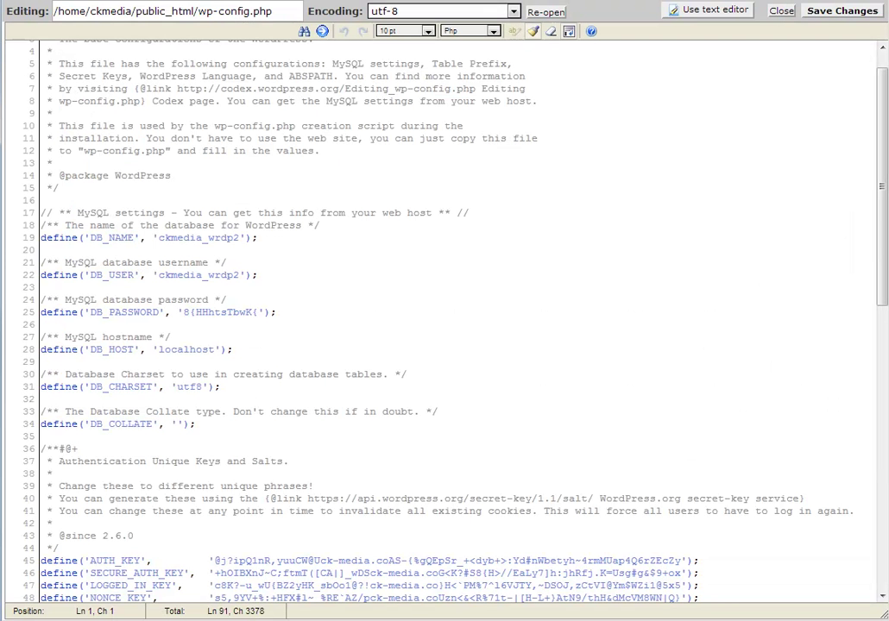
Copy the DB_NAME and DB_USER values from wp-config.php, both ckmedia_wrdp2, into PressCart's database name and database user name
left_click_drag(241, 238, 165, 238)
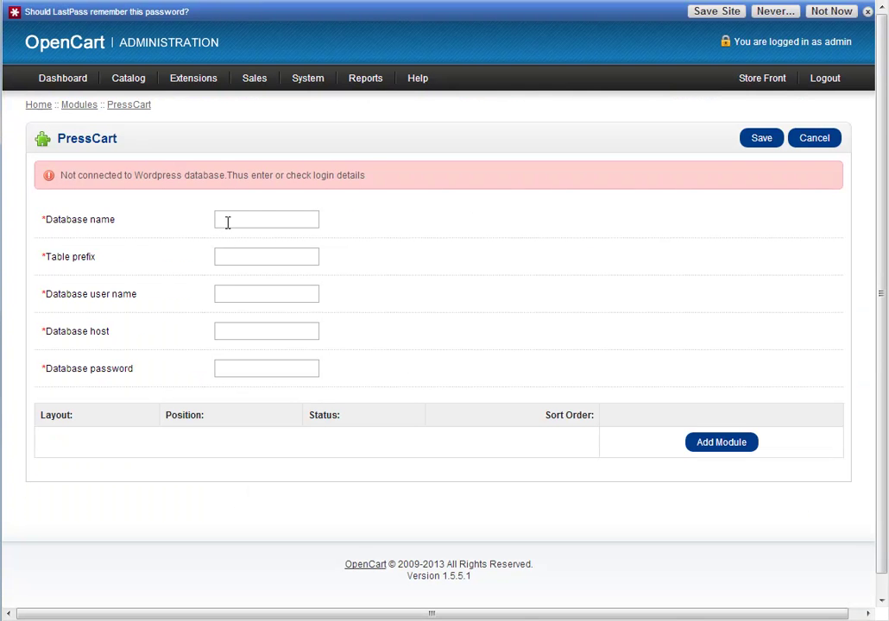
left_click(226, 222)
type("ckmedia_wrdp2")
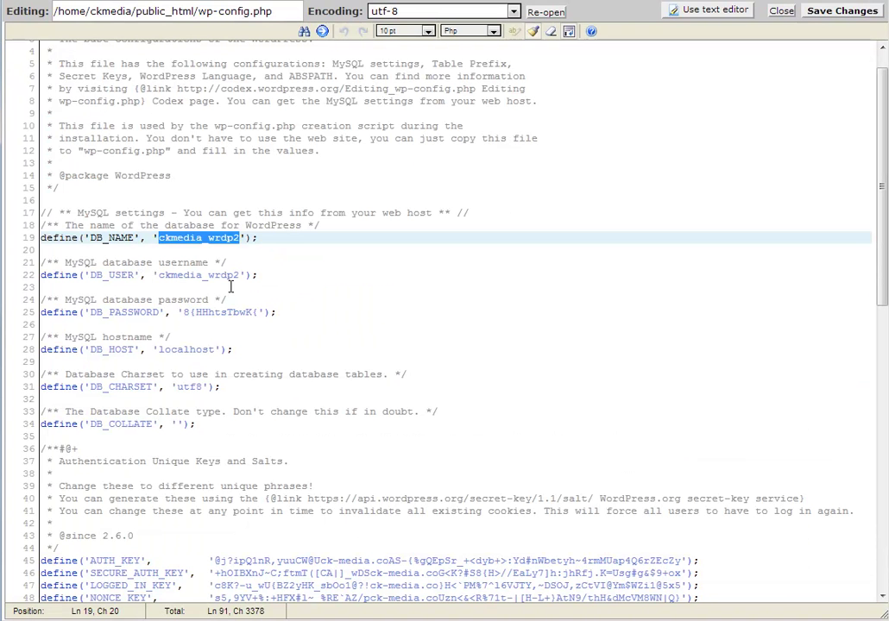
left_click_drag(241, 275, 160, 275)
key("ctrl+c")
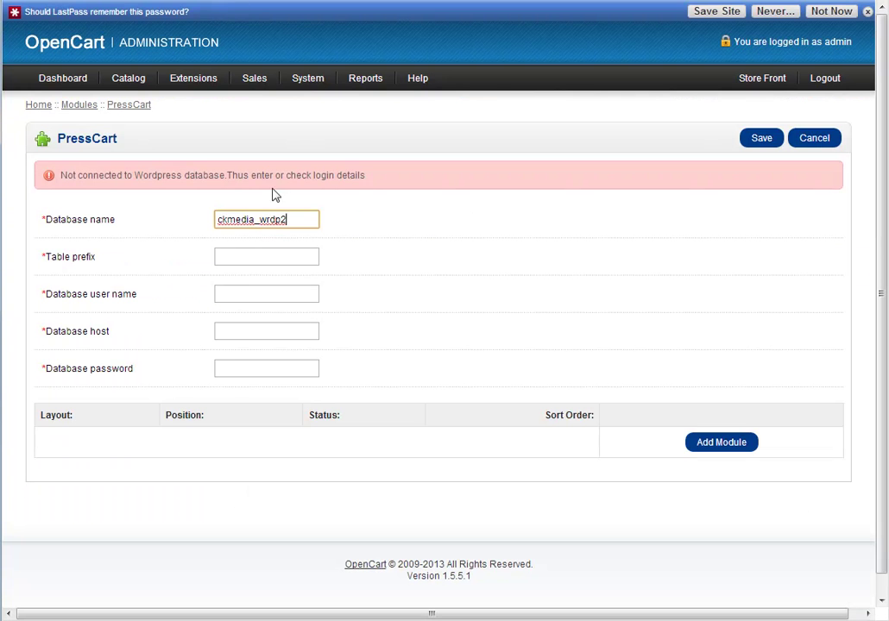
left_click(252, 294)
key("ctrl+v")
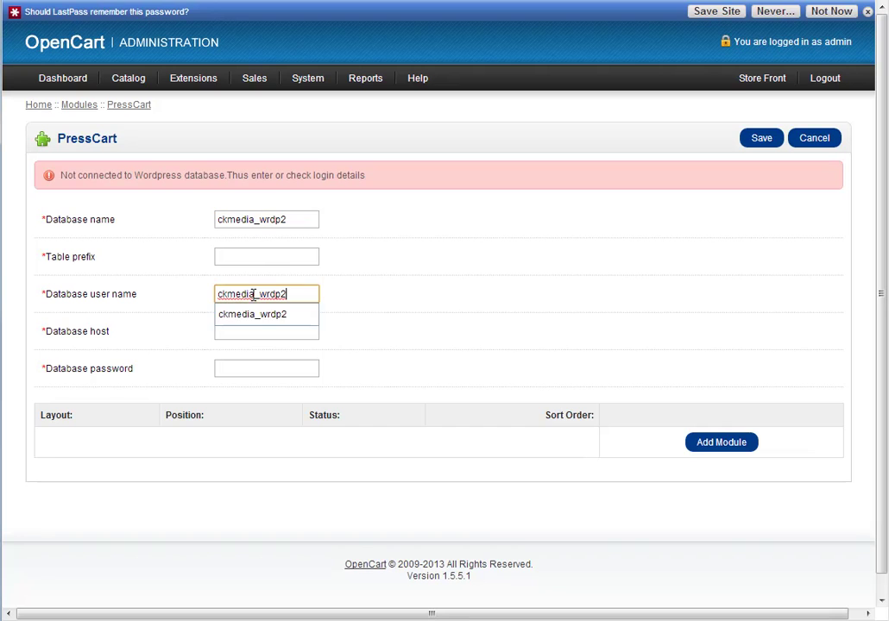
Copy the $table_prefix value wp_ from wp-config.php into PressCart's table prefix
left_click(263, 259)
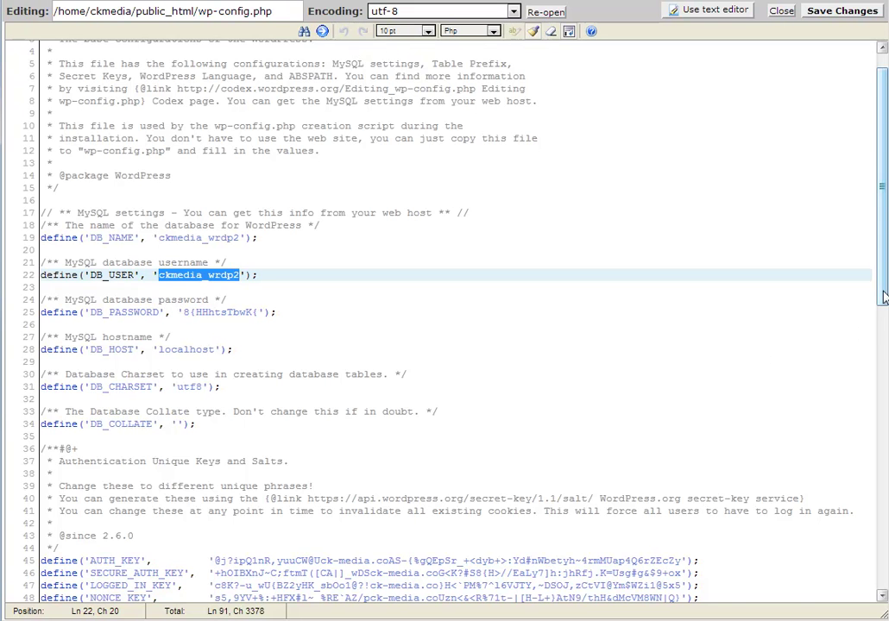
scroll(773, 360, "down", 6)
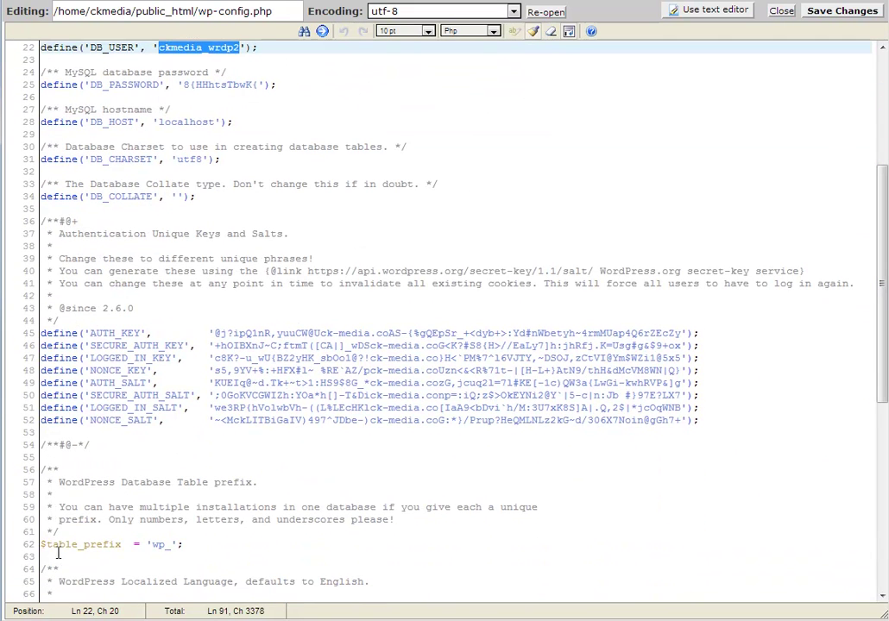
left_click_drag(151, 544, 173, 545)
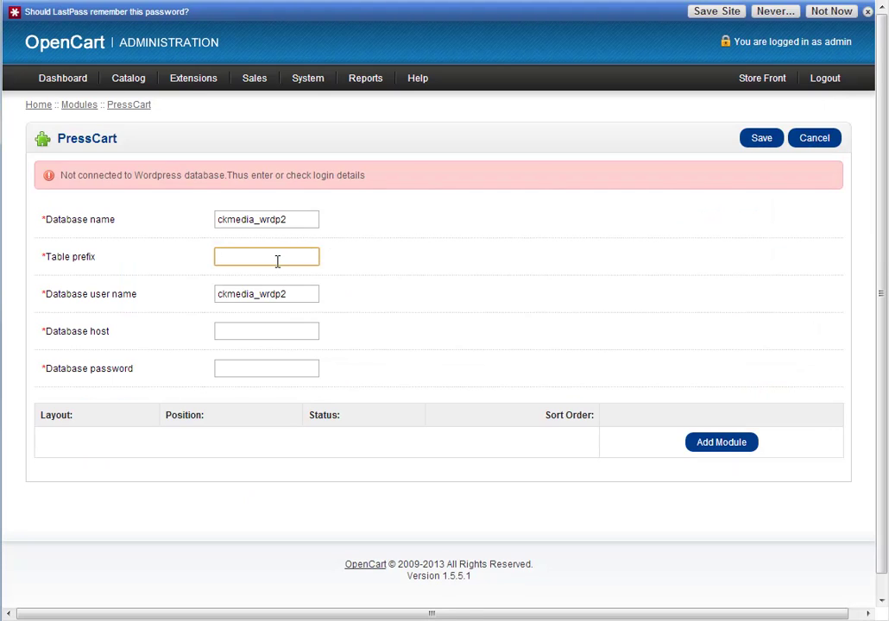
left_click(276, 257)
key("Down")
Set PressCart's database host to localhost and check it against the DB_HOST line in wp-config.php
left_click(239, 330)
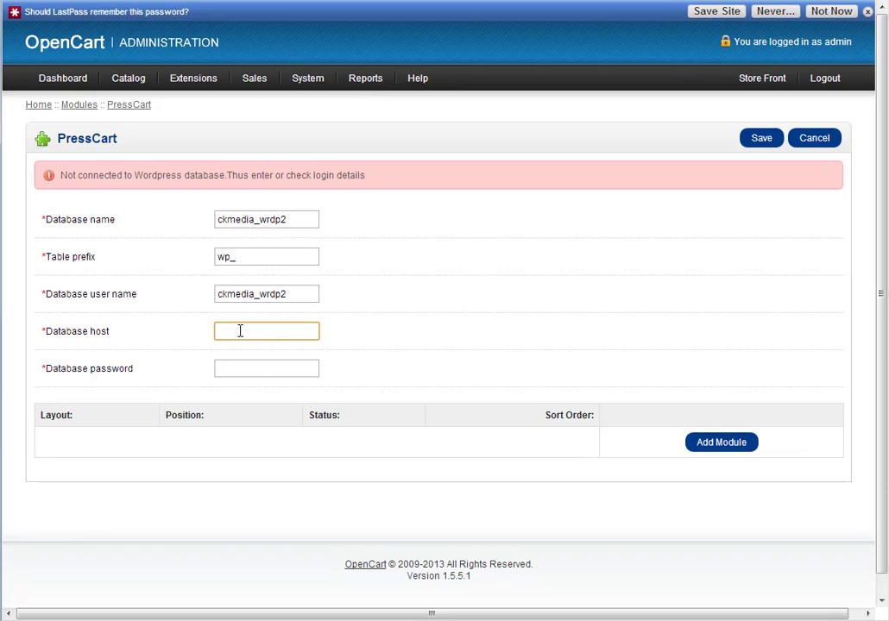
type("localhost")
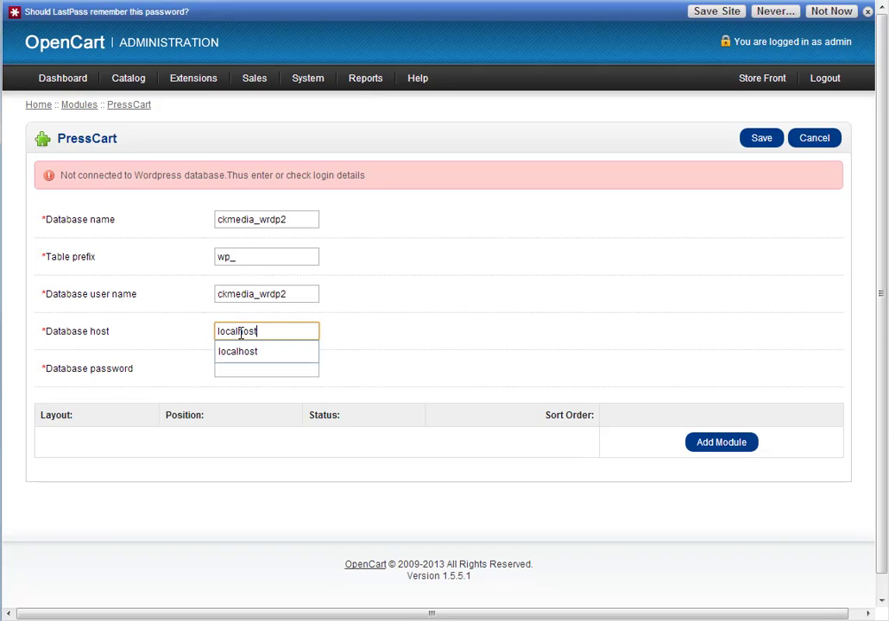
left_click(258, 333)
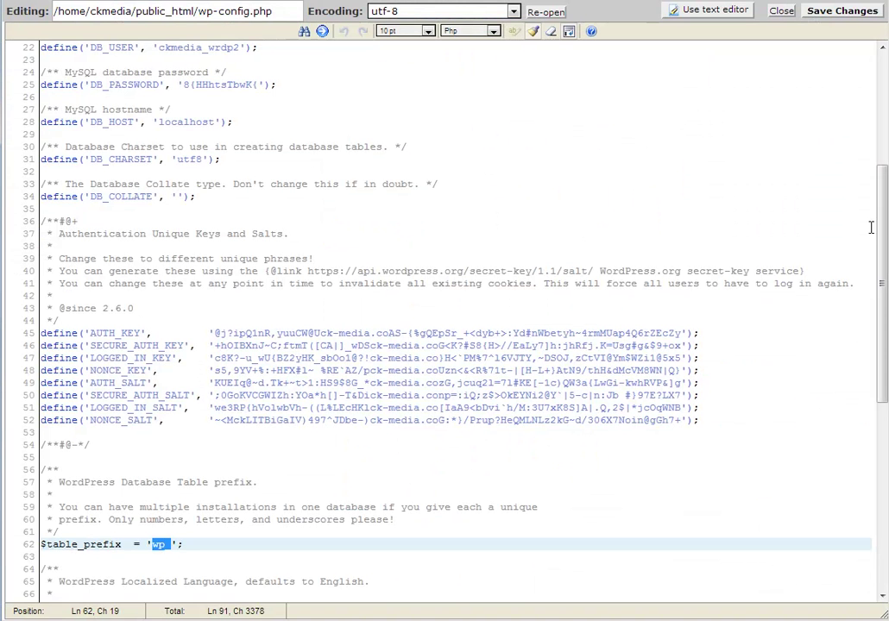
left_click_drag(880, 225, 881, 149)
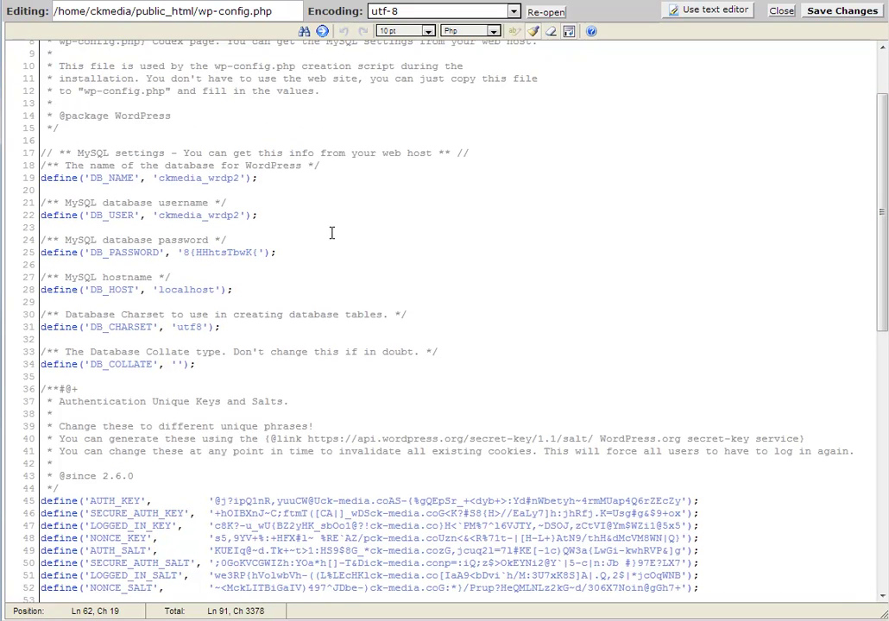
left_click(55, 289)
left_click_drag(55, 289, 192, 290)
left_click(207, 289)
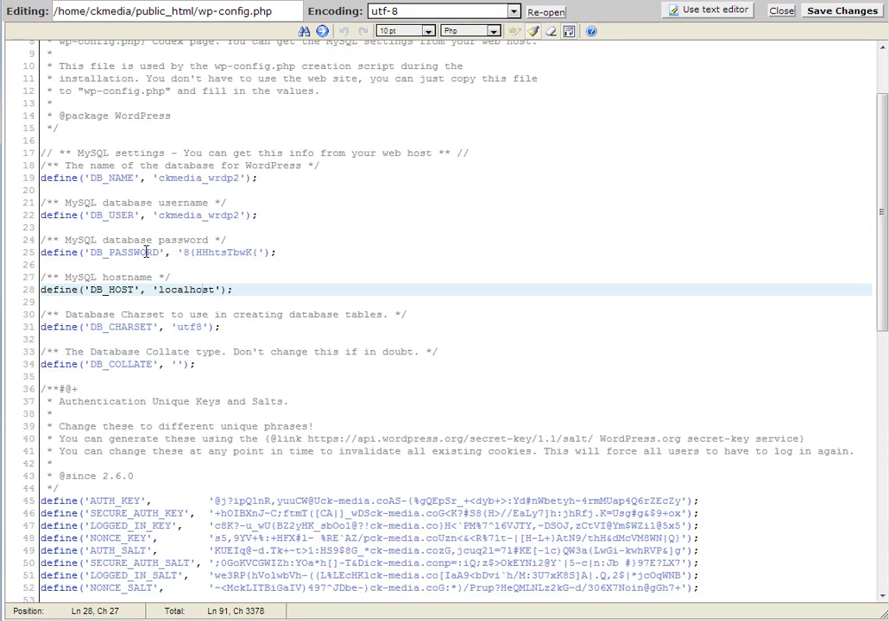
Copy the database password from the DB_PASSWORD line in wp-config.php into PressCart's database password and save the settings
left_click_drag(184, 253, 260, 253)
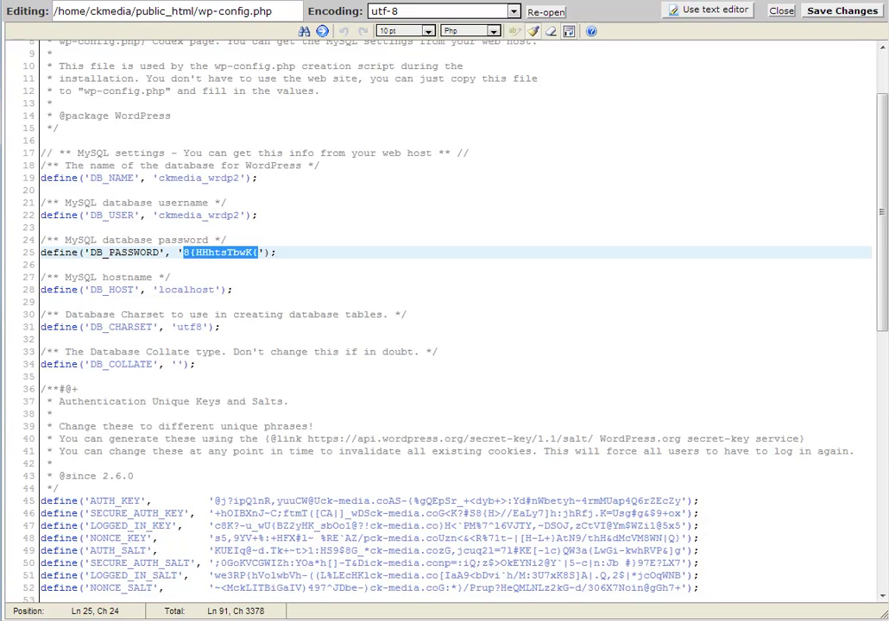
key("ctrl+Tab")
left_click(244, 370)
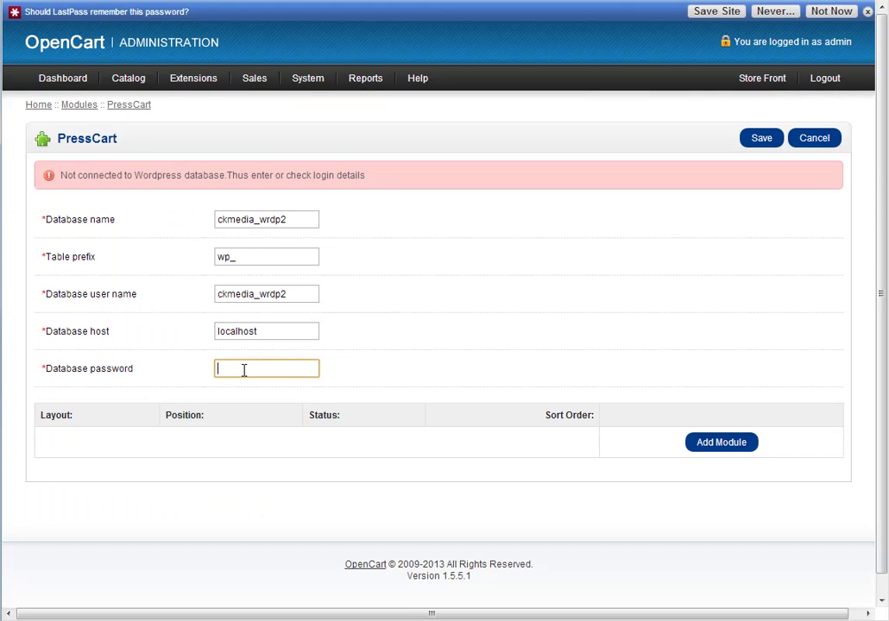
key("ctrl+v")
left_click(758, 138)
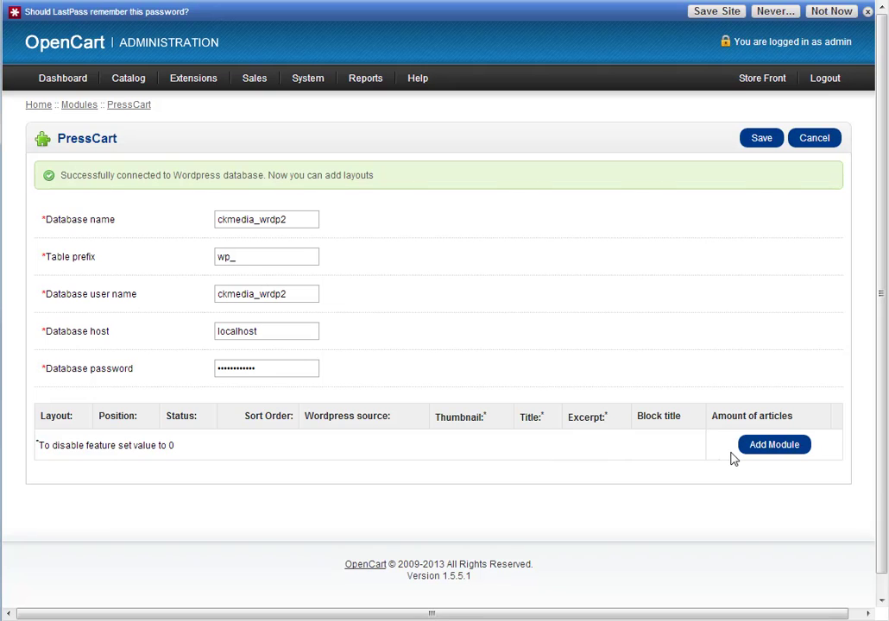
Add a PressCart module row with the Home layout and the Content Top position
left_click(776, 450)
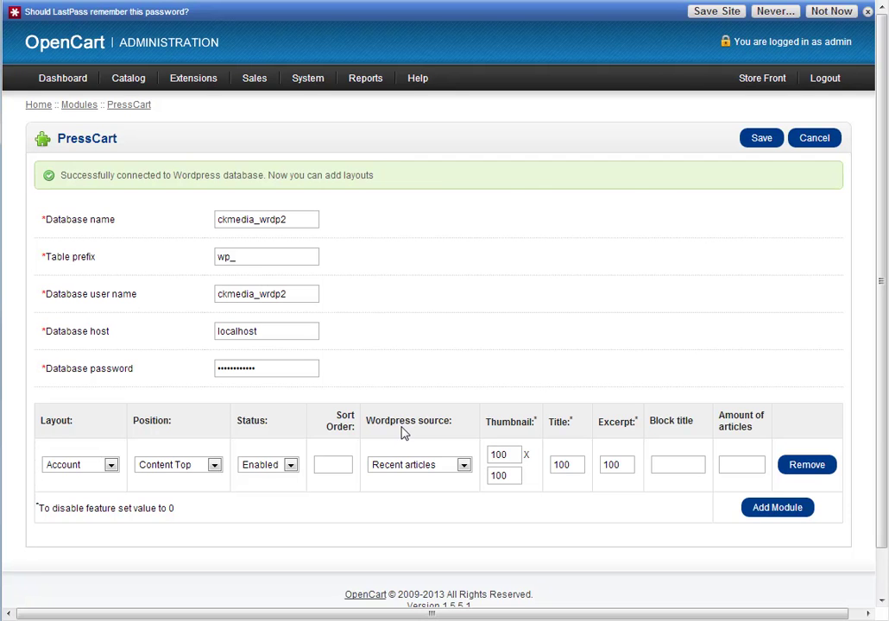
scroll(881, 373, "down", 1)
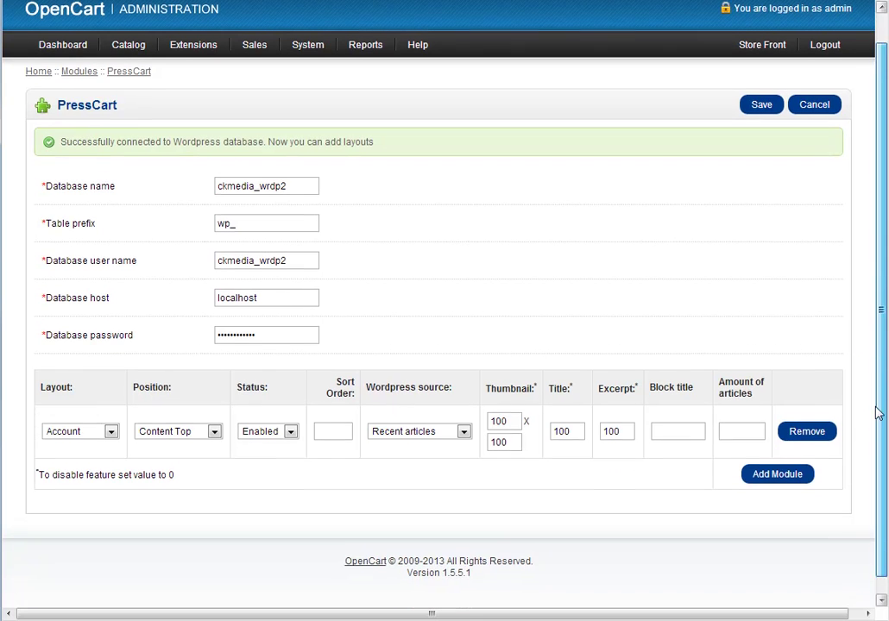
left_click(100, 425)
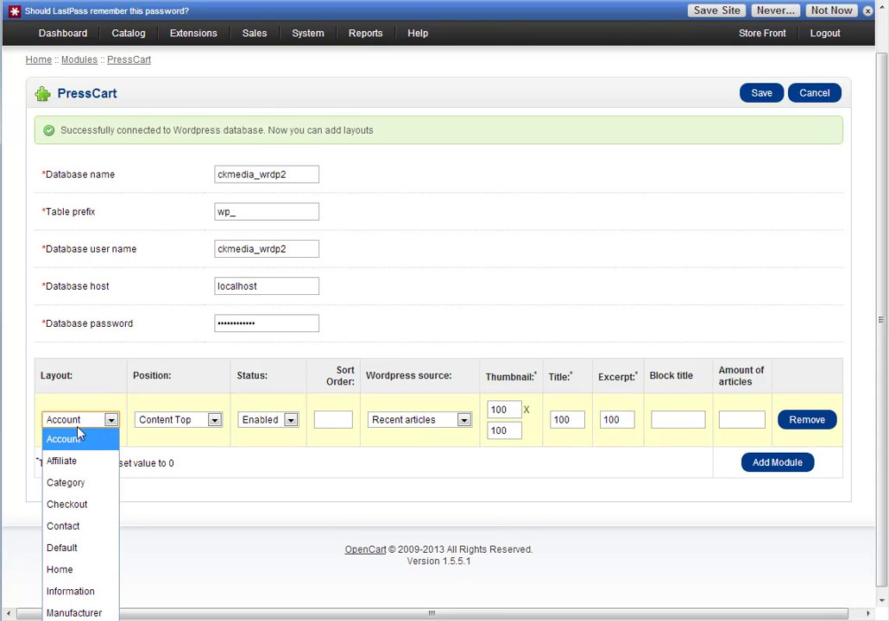
left_click(87, 569)
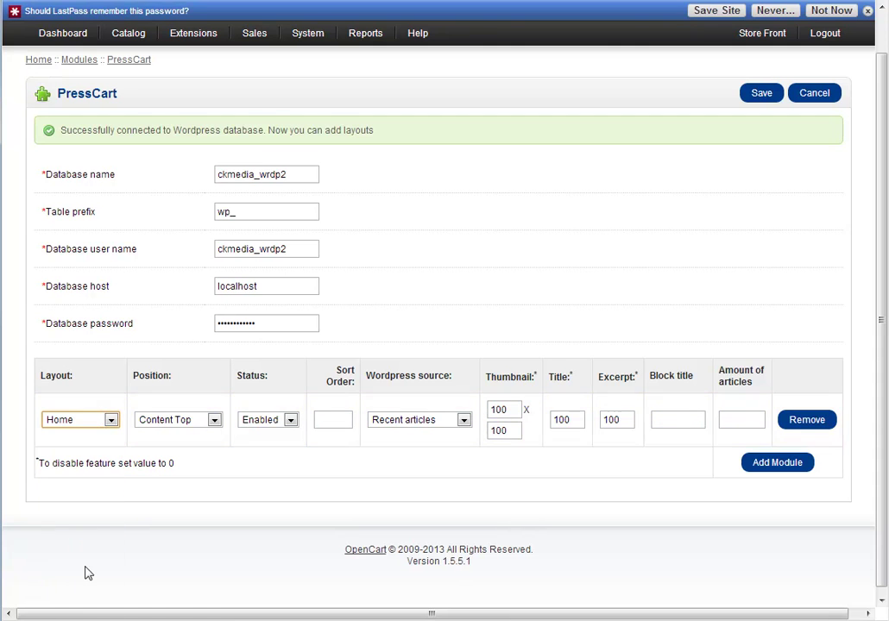
left_click(177, 423)
left_click(191, 438)
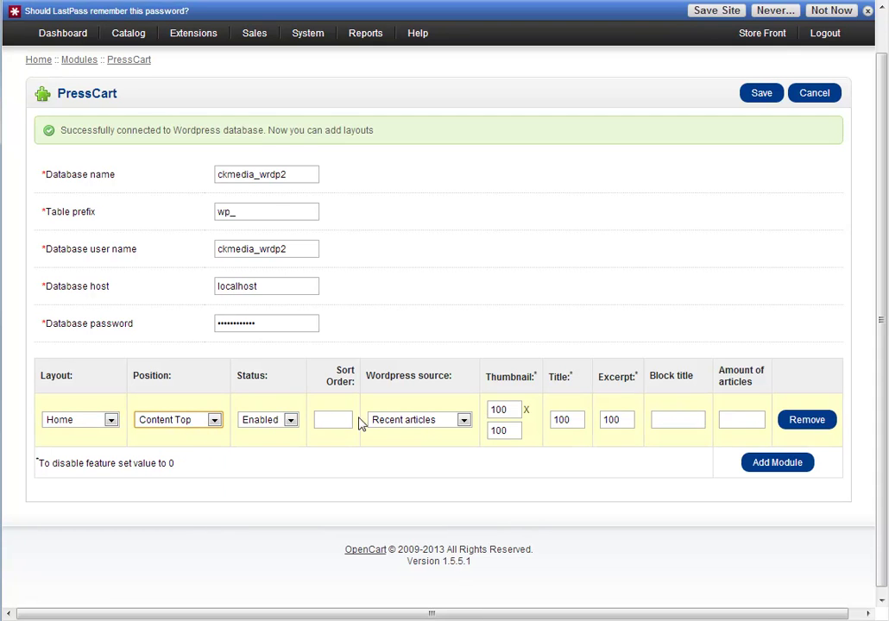
Set the Home module row's sort order to 0 and its WordPress source to Recent articles
left_click(335, 420)
type("0")
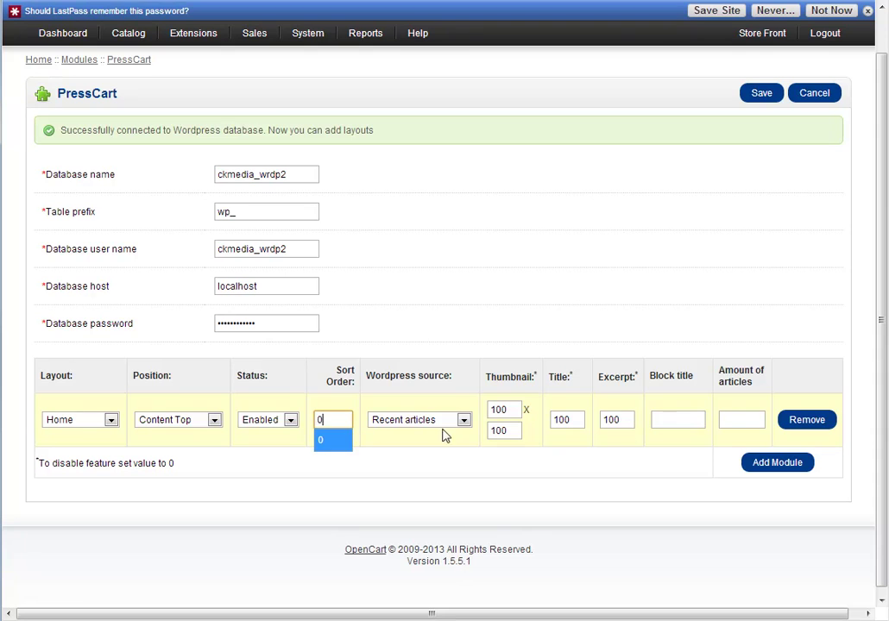
left_click(435, 390)
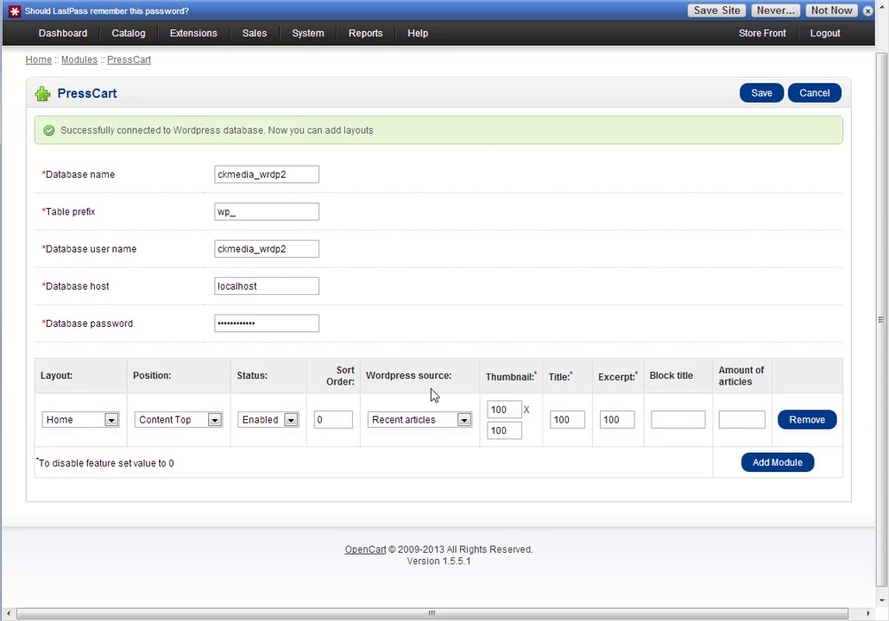
left_click(459, 422)
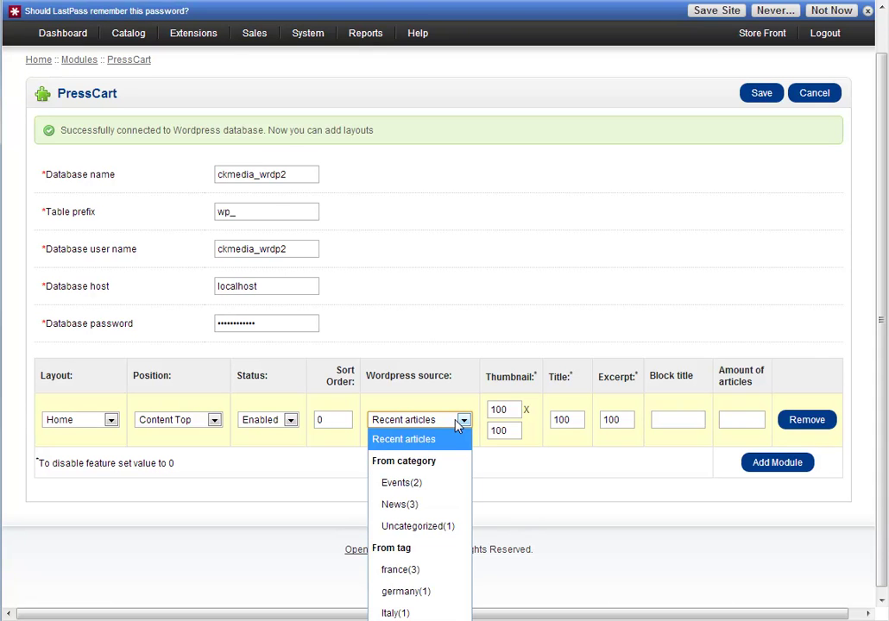
left_click(427, 439)
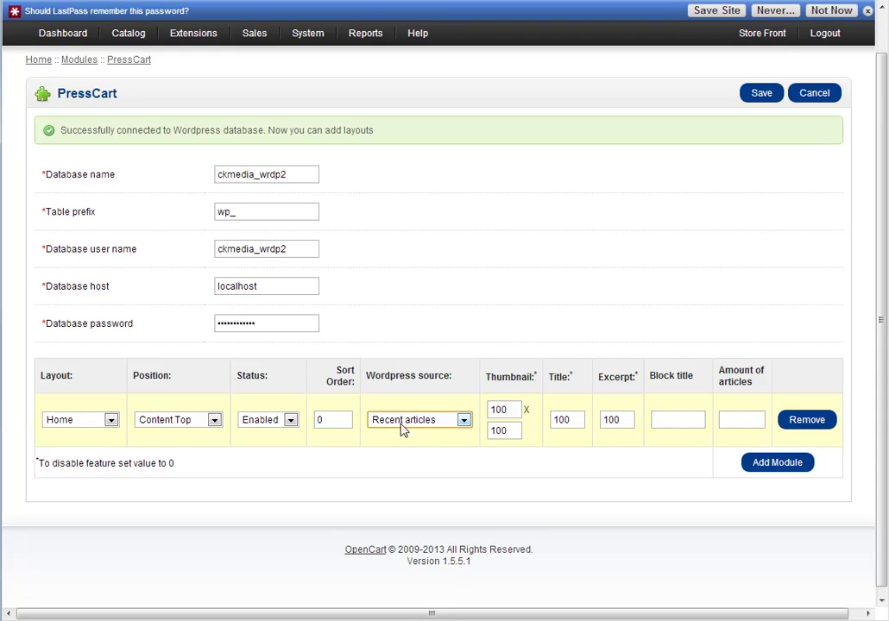
left_click(464, 421)
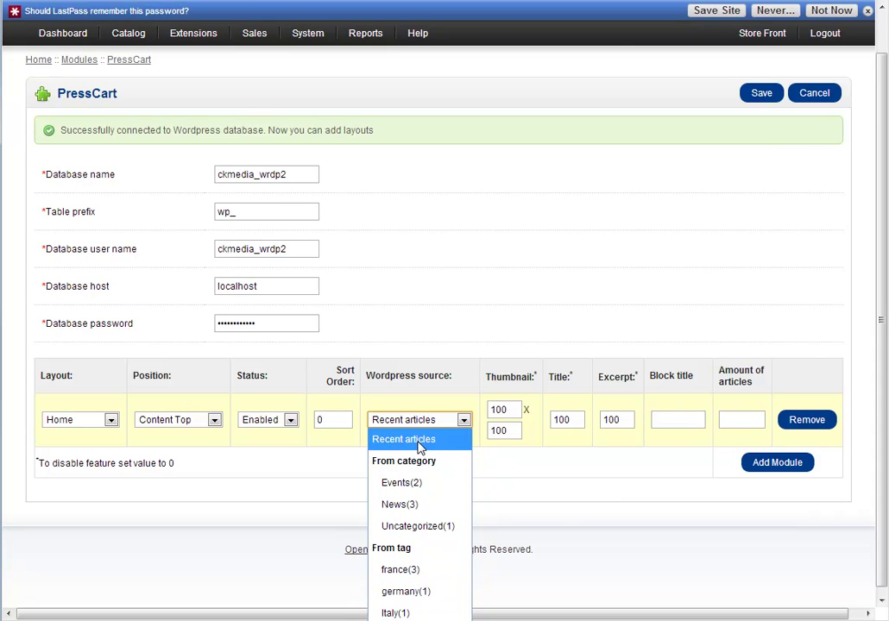
Set the amount of articles in the Home row to 3, keep the default thumbnail, title and excerpt sizes, and save
left_click(511, 411)
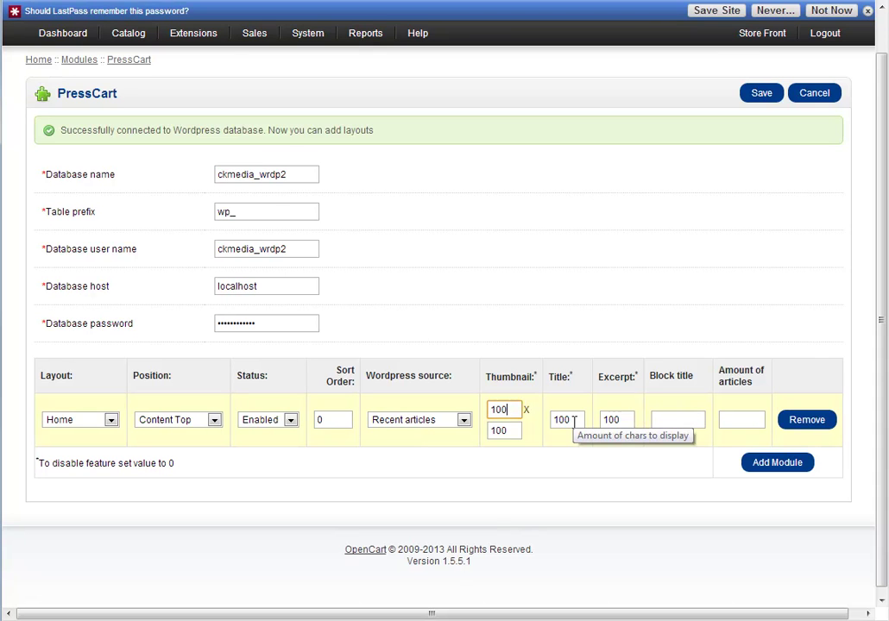
left_click_drag(573, 421, 553, 421)
left_click(621, 420)
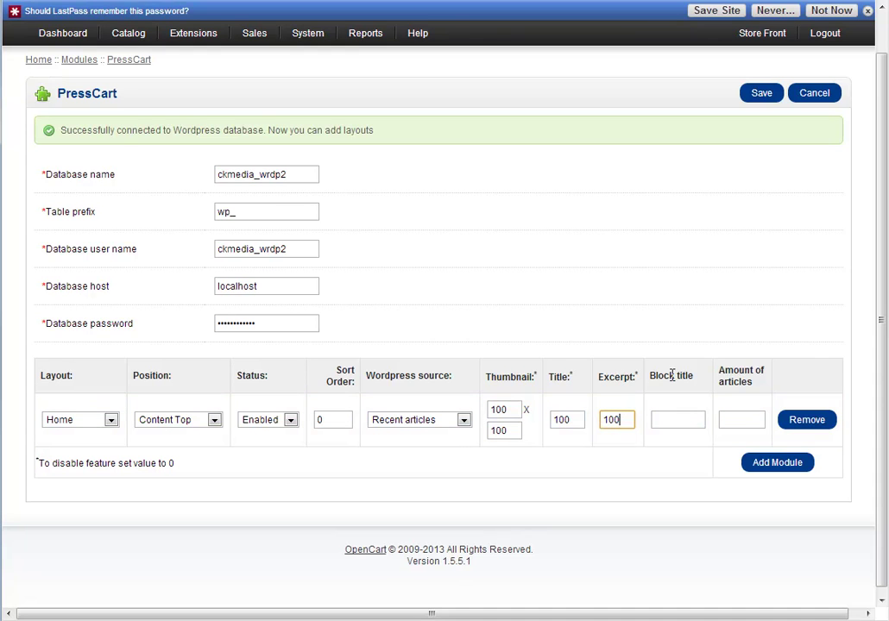
left_click(678, 418)
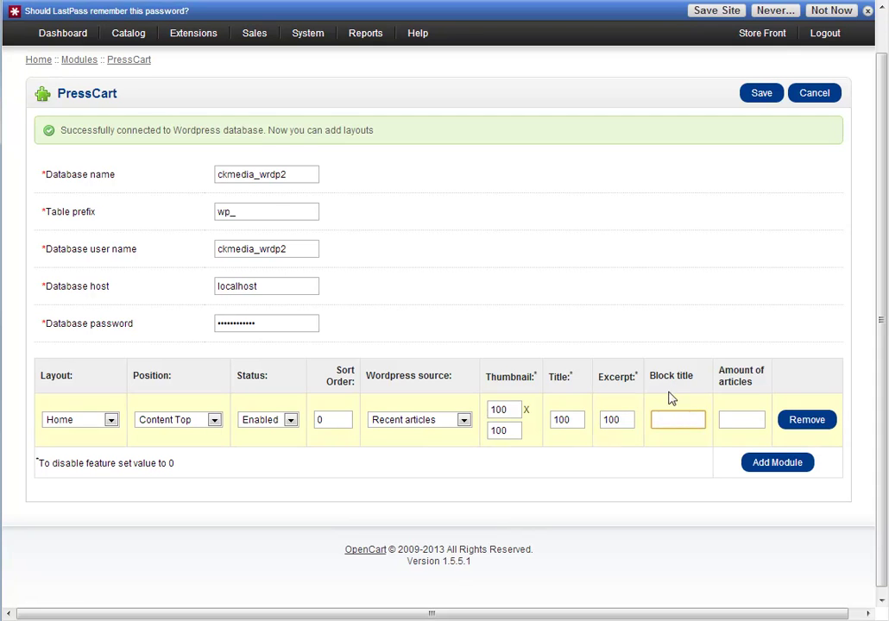
left_click(750, 419)
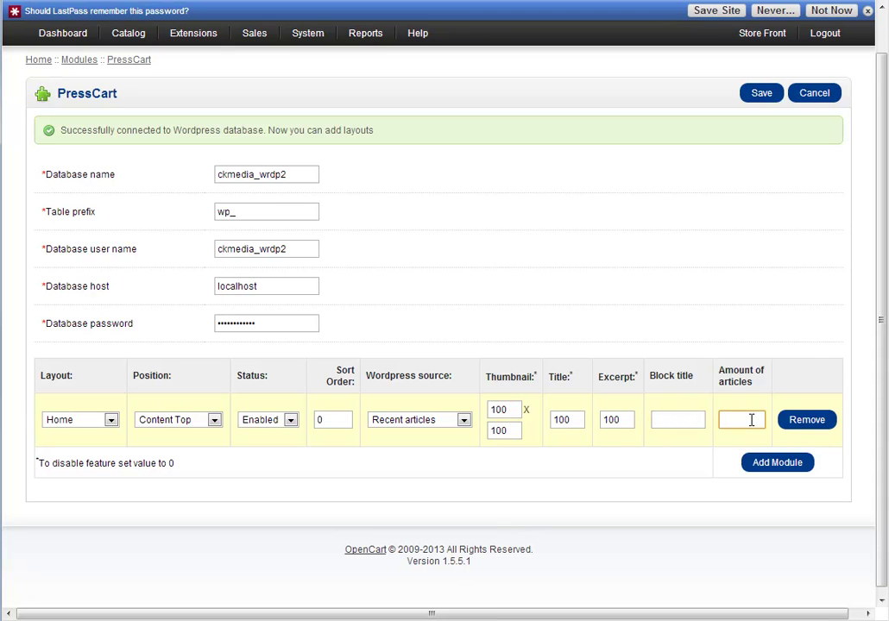
type("3")
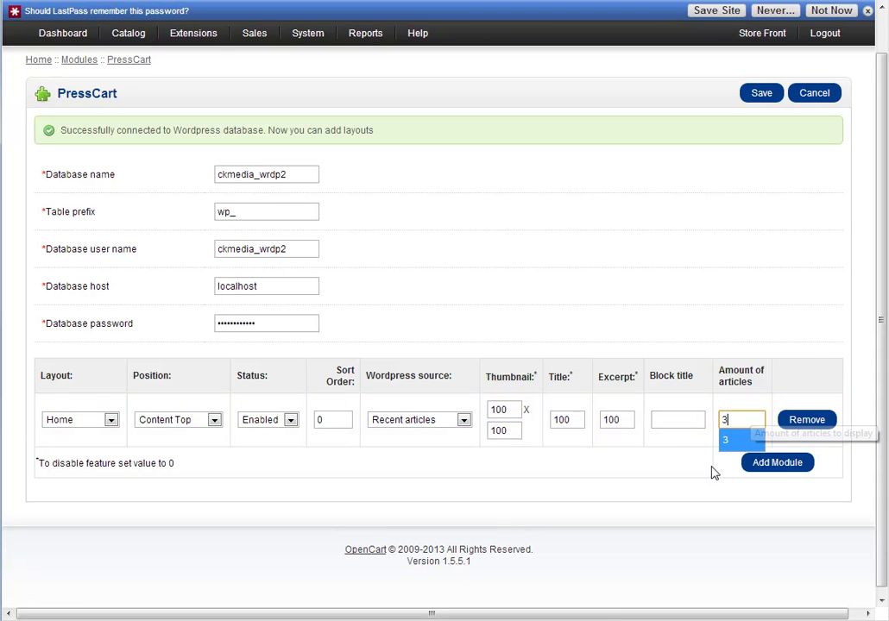
left_click(685, 463)
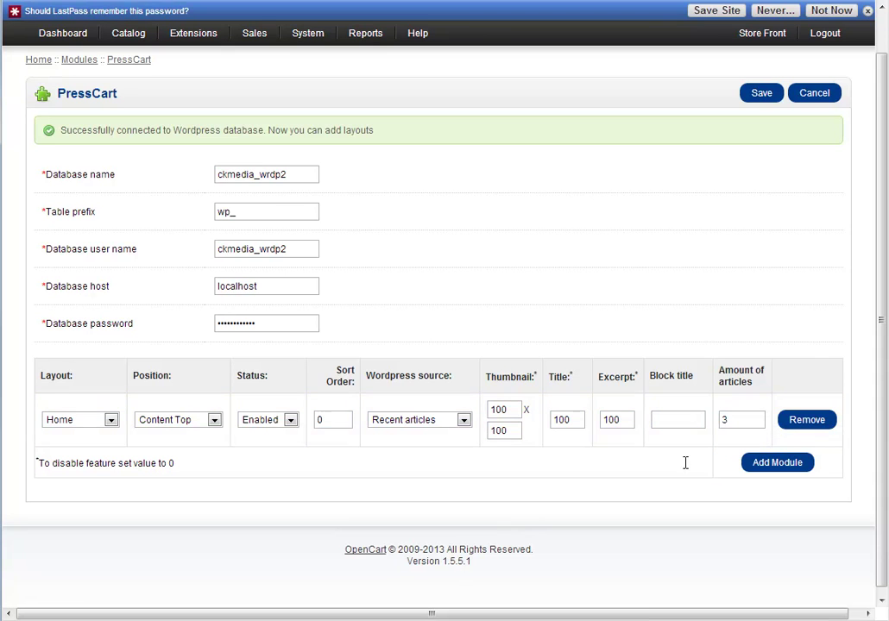
left_click(755, 100)
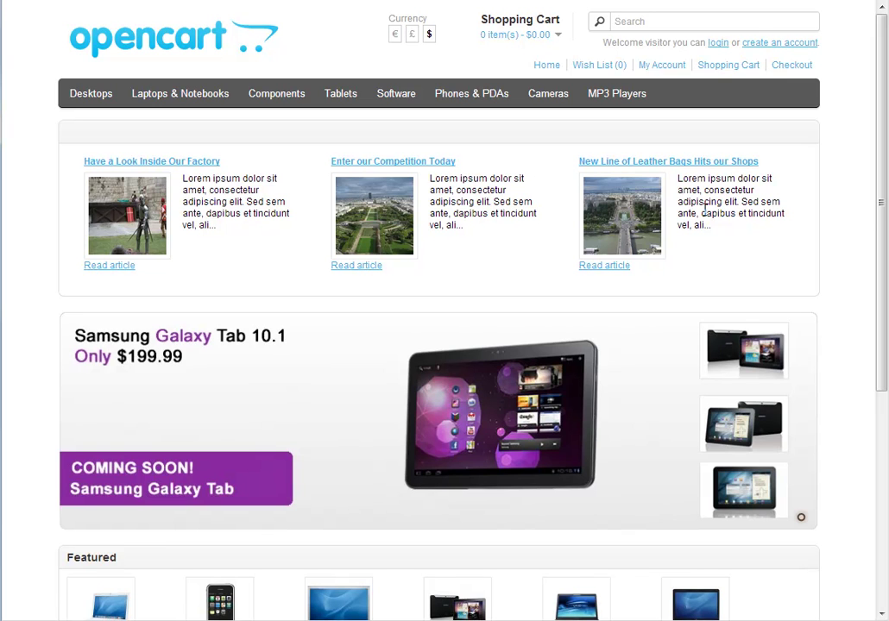
Open the article "New Line of Leather Bags Hits our Shops" from the storefront block and look through it
left_click(607, 275)
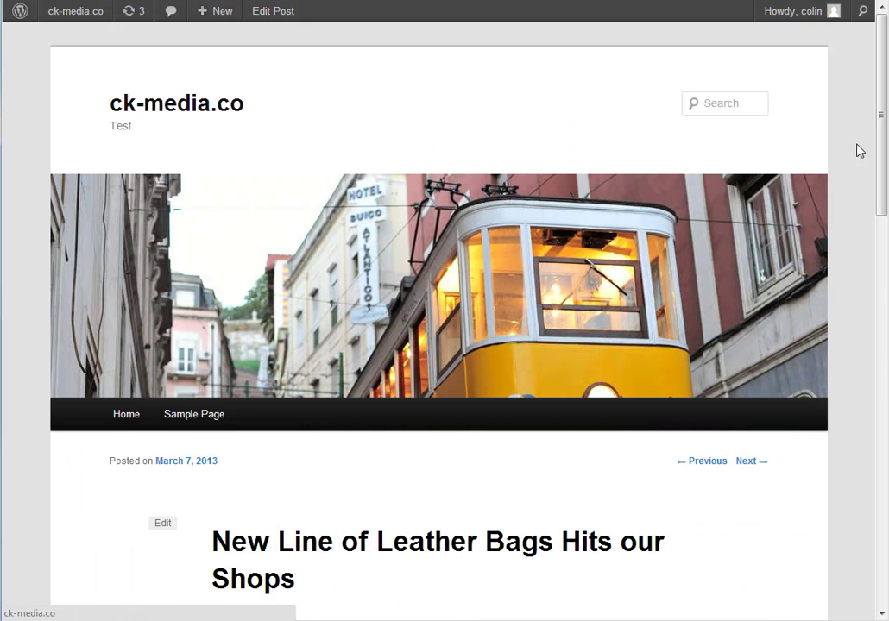
left_click_drag(880, 113, 868, 134)
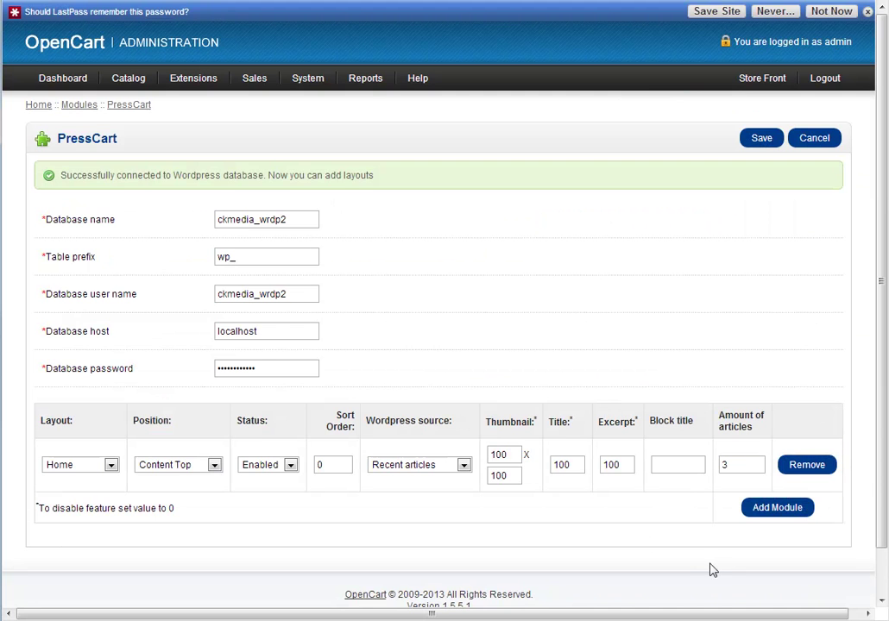
Set the thumbnail size in PressCart's Home row to 50 x 50
left_click_drag(515, 453, 442, 455)
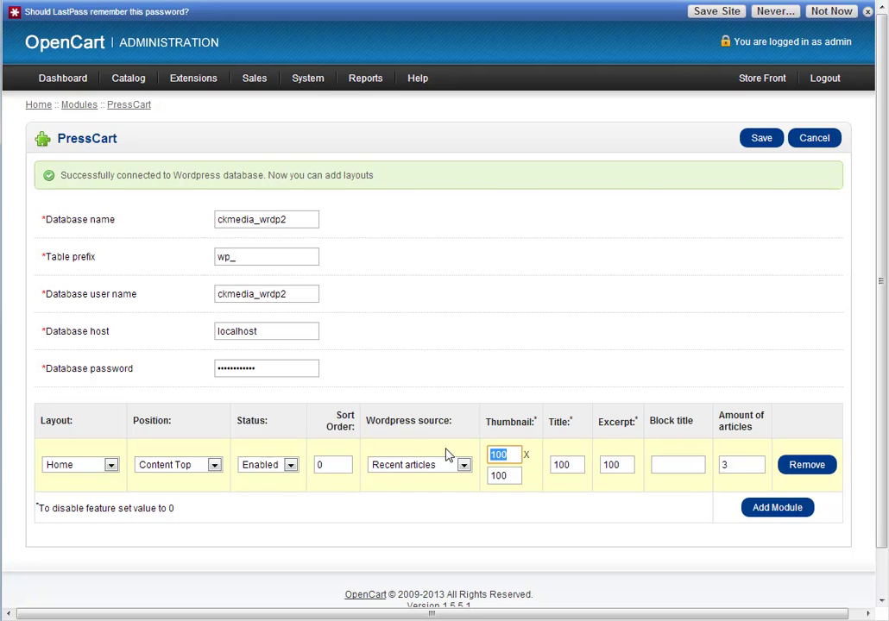
type("50")
key("Tab")
type("50")
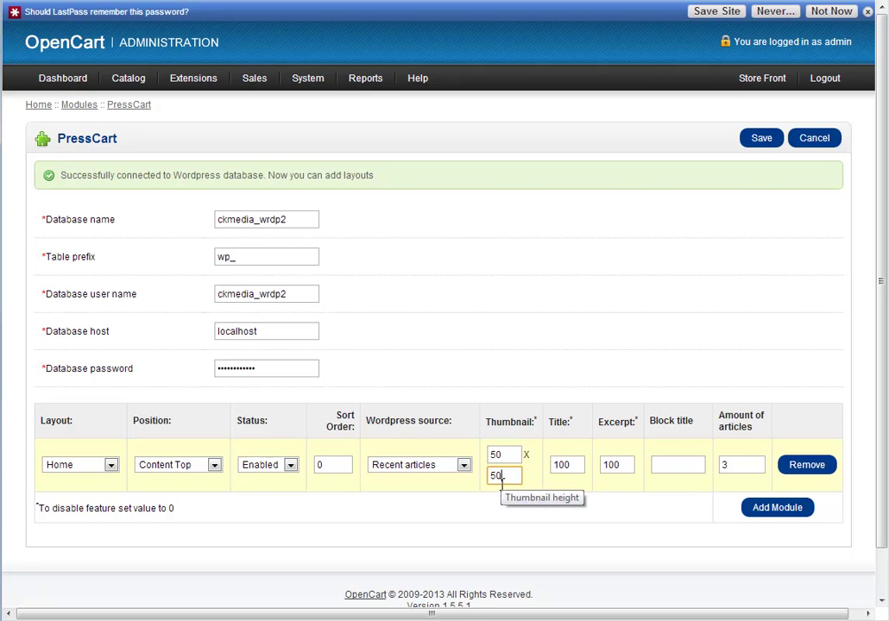
Set the Home row's title length to 100 characters and its excerpt length to 150 characters
key("Tab")
type("100")
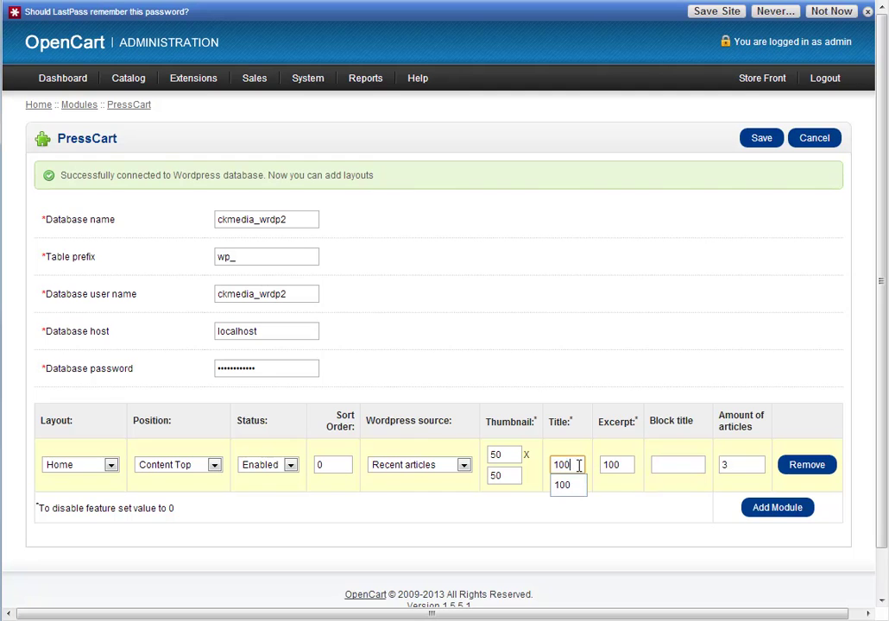
left_click(614, 464)
double_click(600, 464)
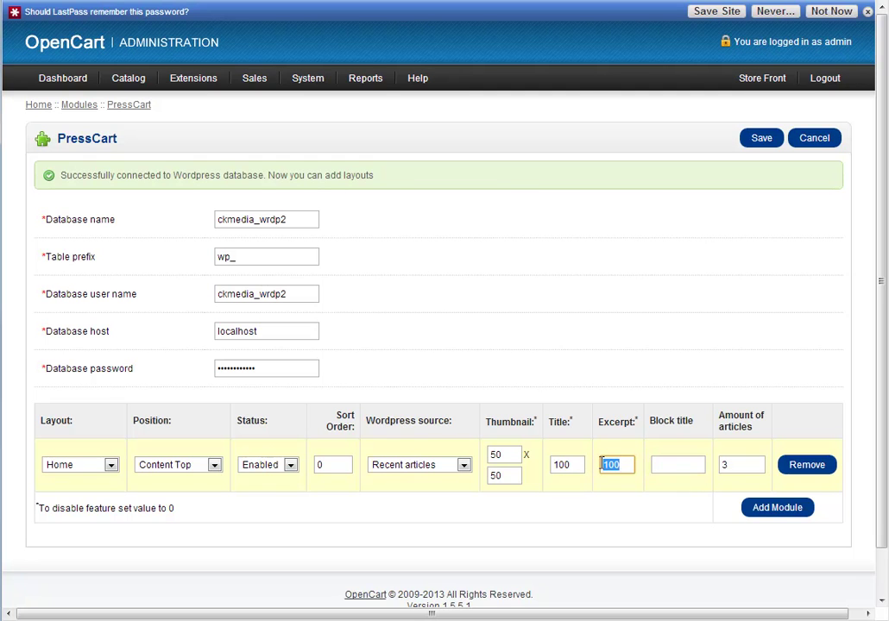
type("150")
key("Tab")
Enter "This is the Block Title" as the Home row's block title and save the settings
left_click(684, 464)
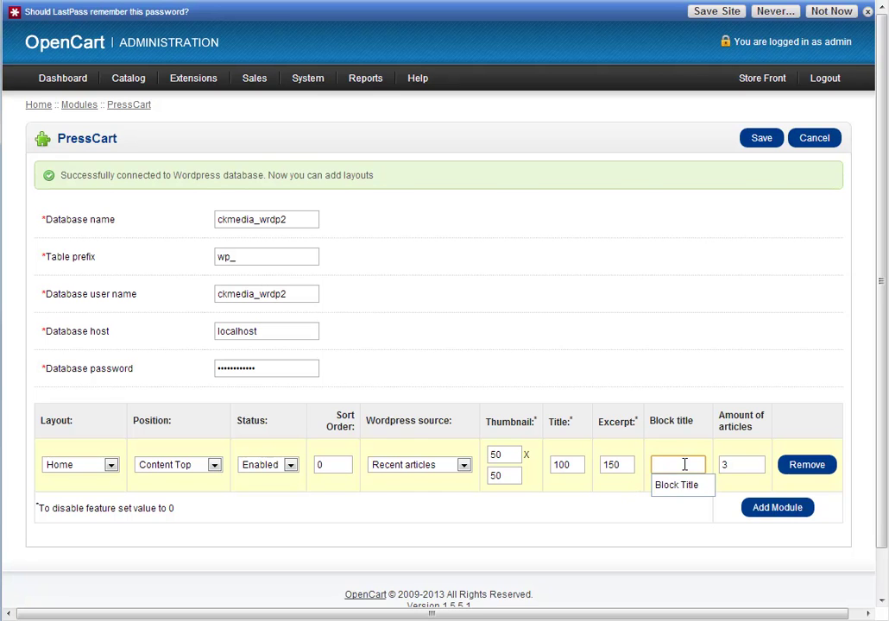
type("This is the Block Title")
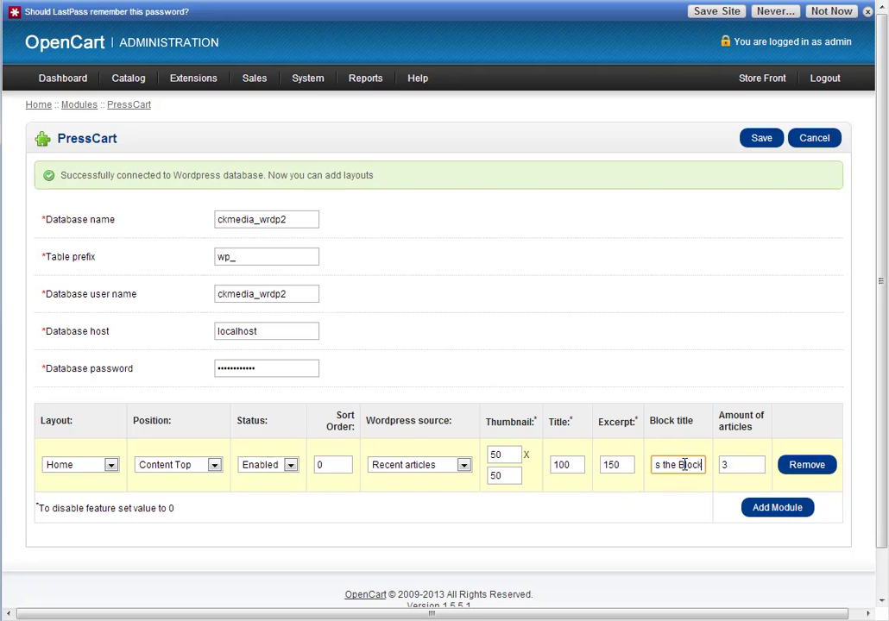
left_click(759, 139)
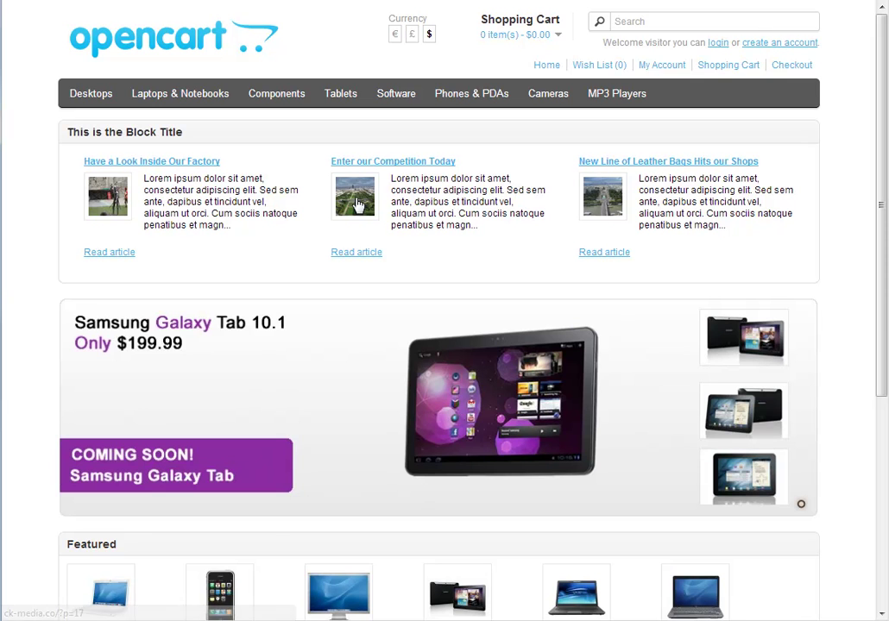
Examine the excerpt of "Enter our Competition Today" on the storefront and return to the PressCart settings
left_click_drag(392, 178, 482, 228)
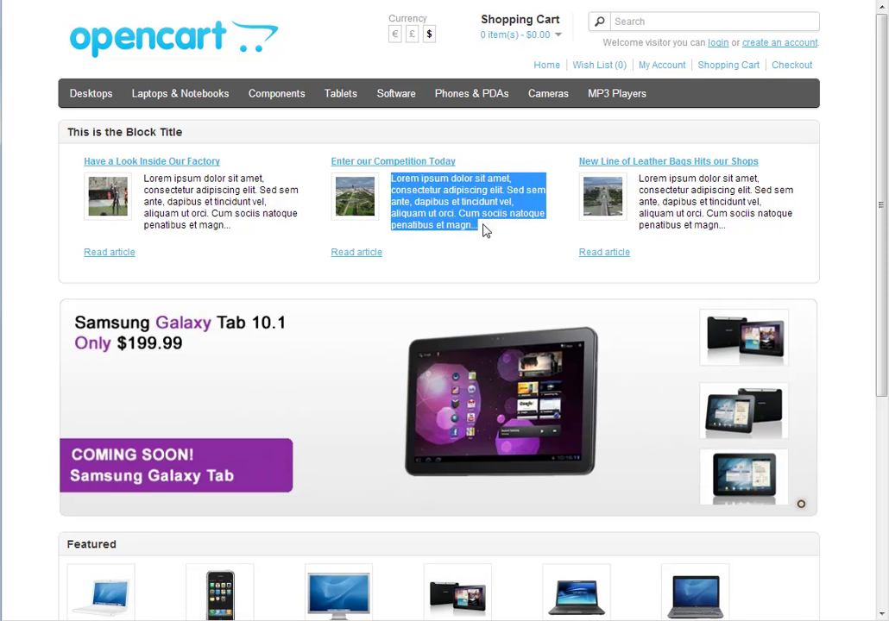
left_click(485, 234)
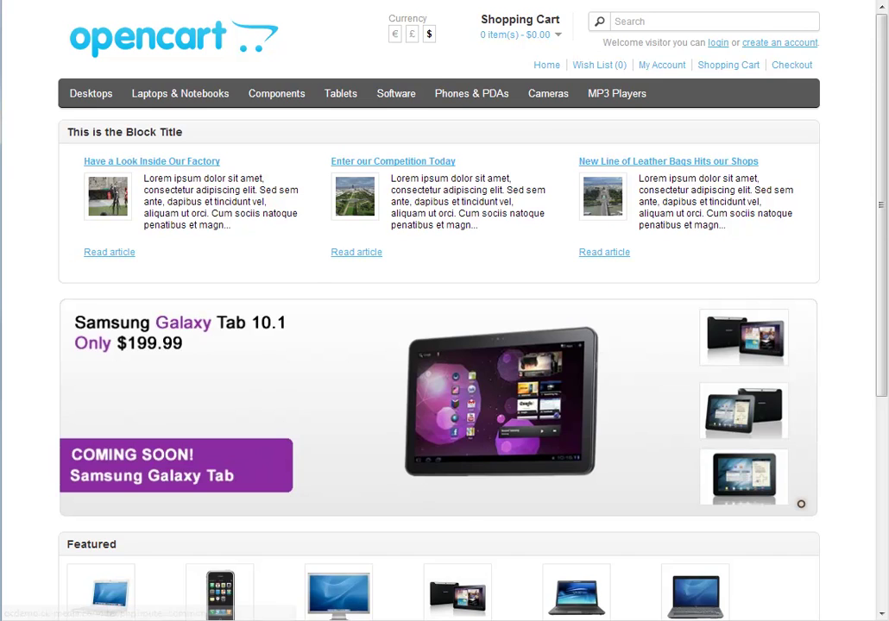
key("ctrl+Tab")
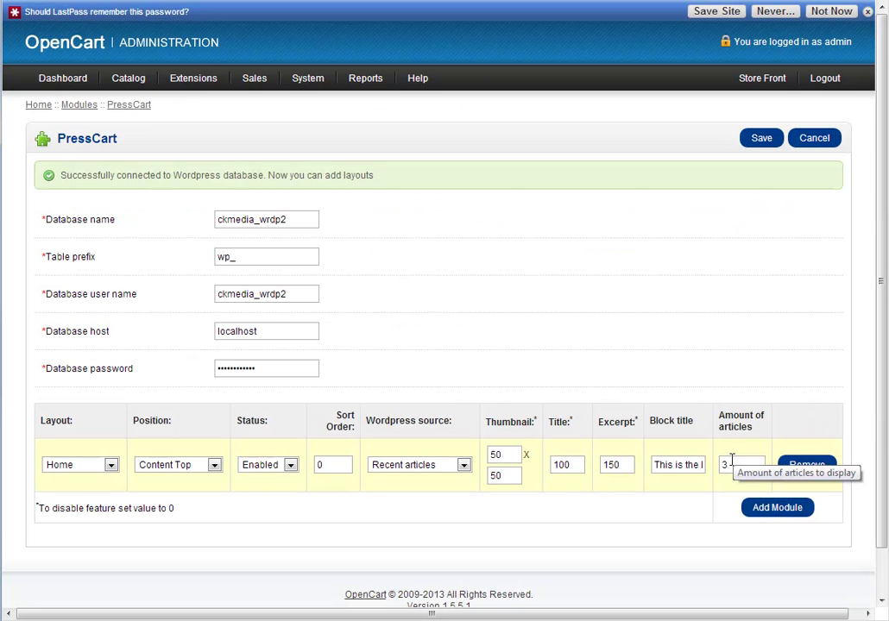
Set the amount of articles in the Home row to 4 and save the settings
left_click_drag(737, 464, 704, 464)
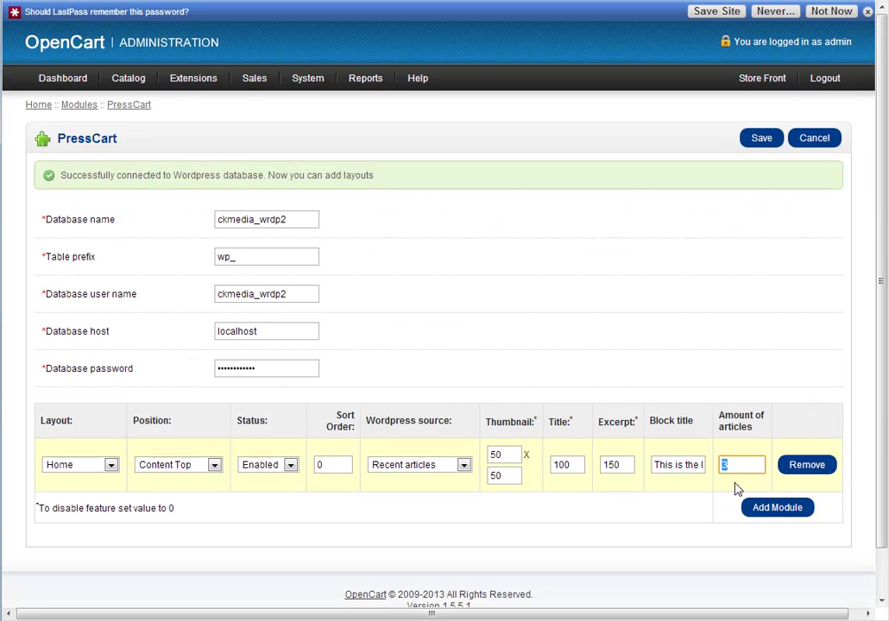
type("4")
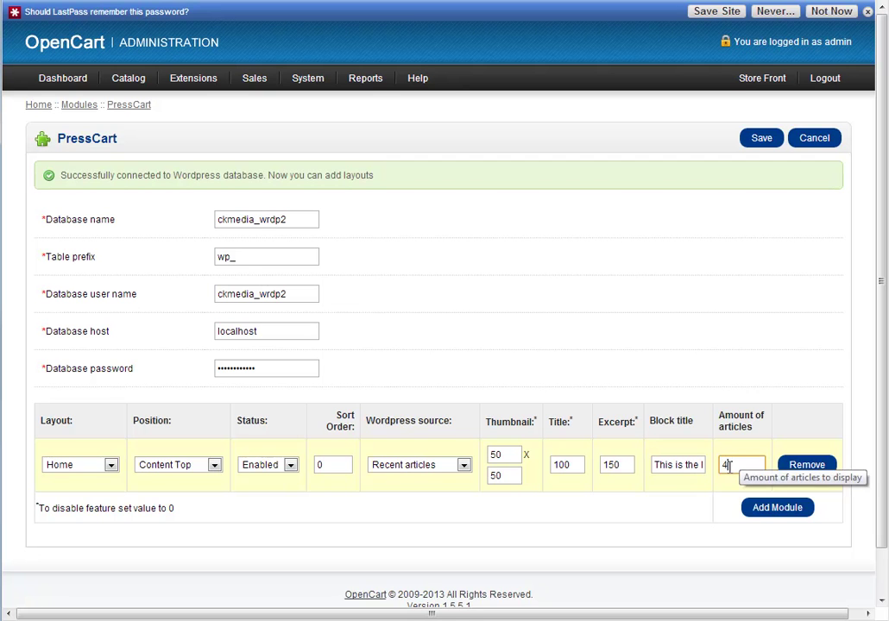
left_click(761, 143)
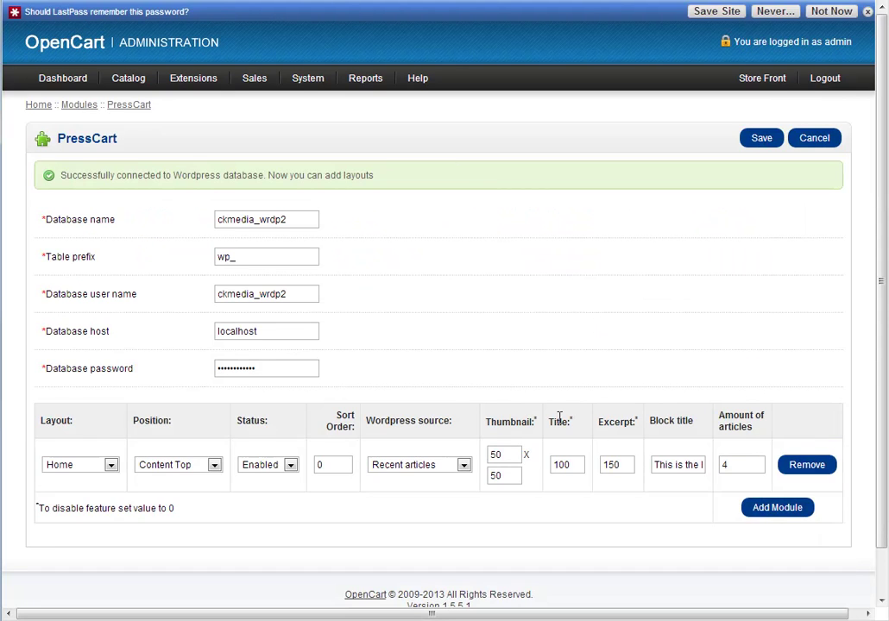
Set the Home row's title length to 50 characters, save, and reload the storefront to check the article titles
double_click(562, 464)
type("50")
left_click(761, 139)
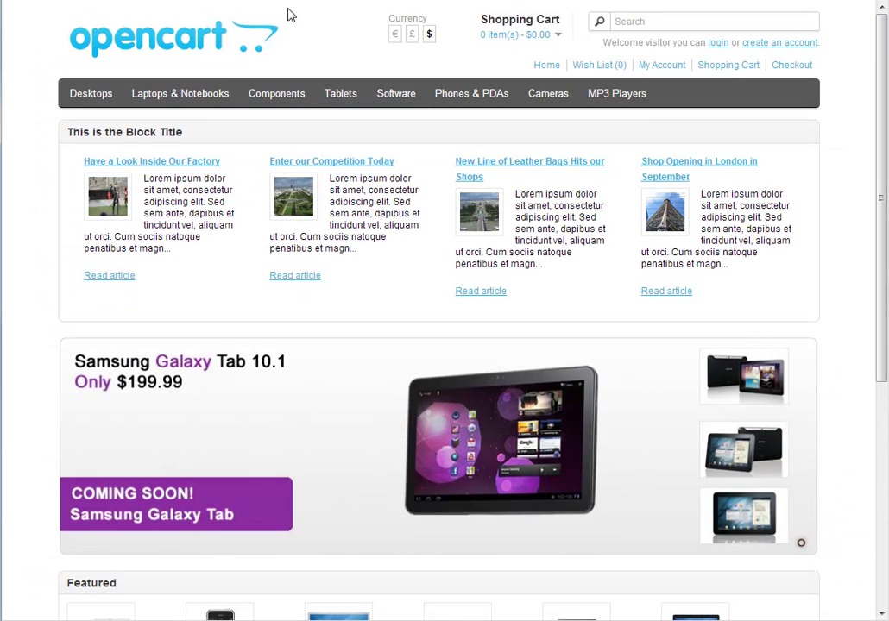
key("F5")
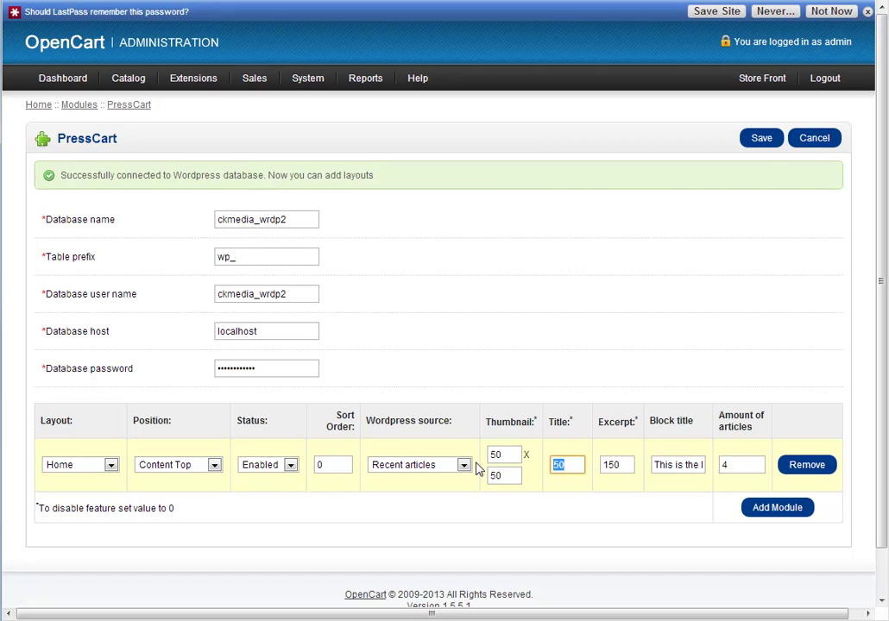
Set the Home row's title length to 25 characters, save, and reload the storefront
left_click(762, 142)
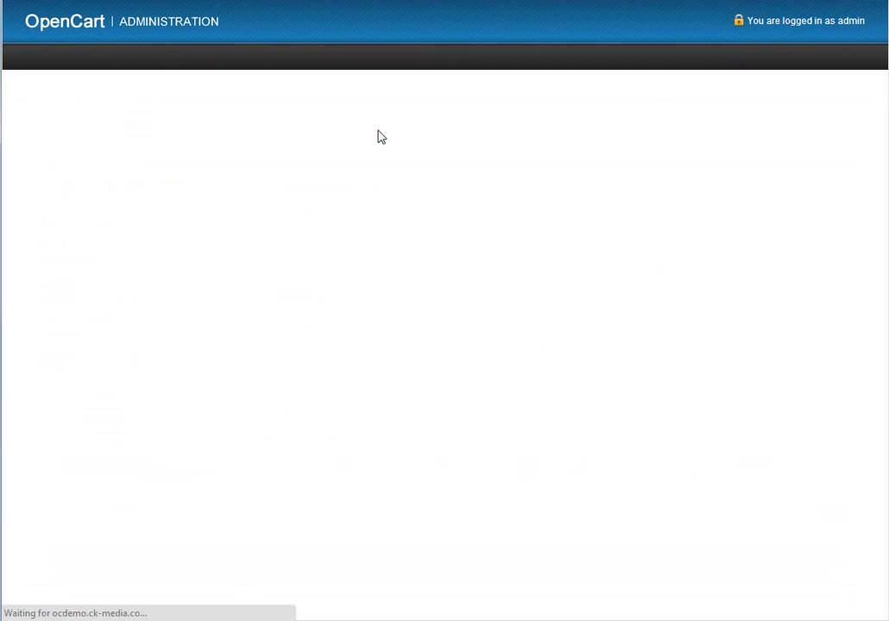
key("ctrl+Tab")
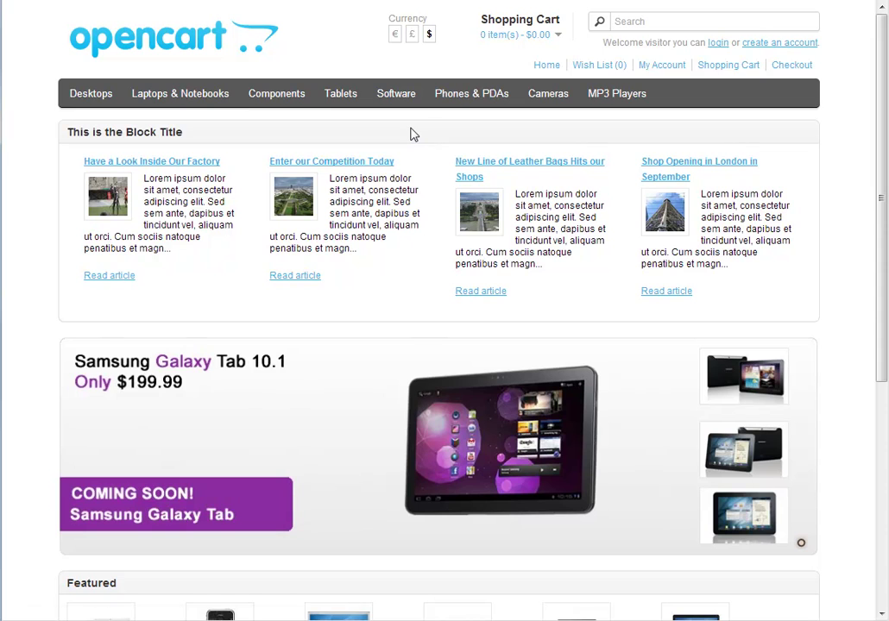
key("F5")
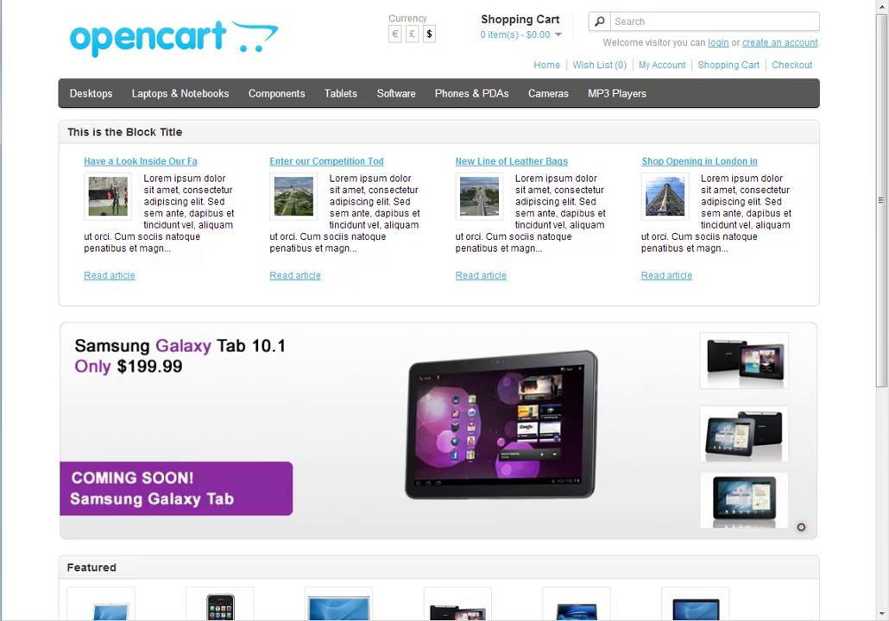
Reload the storefront, return to the PressCart settings, and add a module row with layout Product and position Column Left
key("F5")
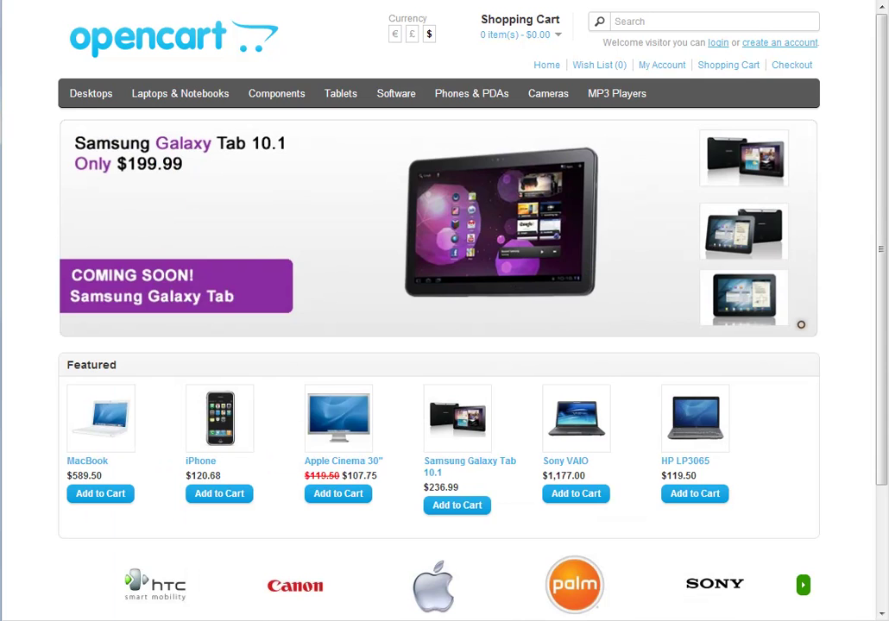
key("ctrl+Tab")
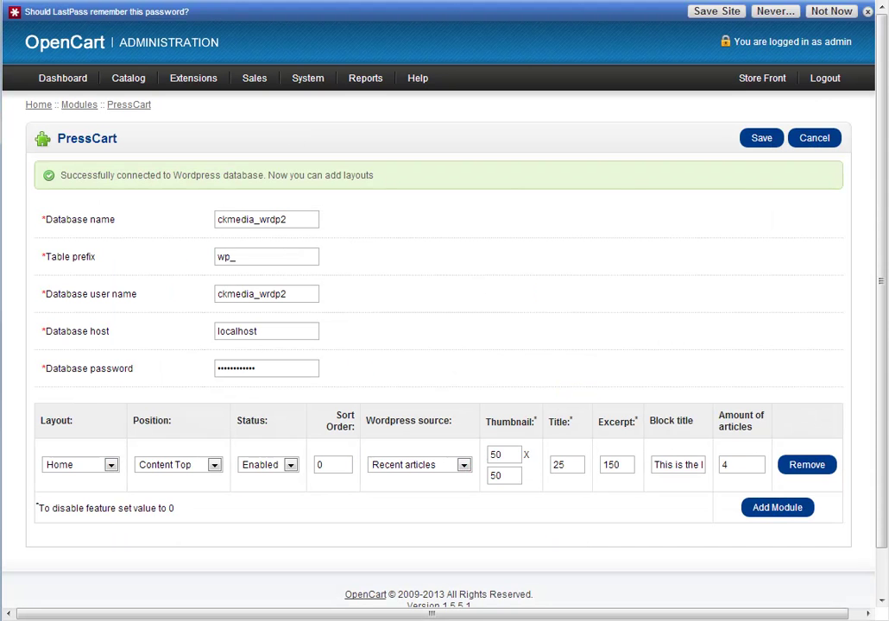
left_click(776, 509)
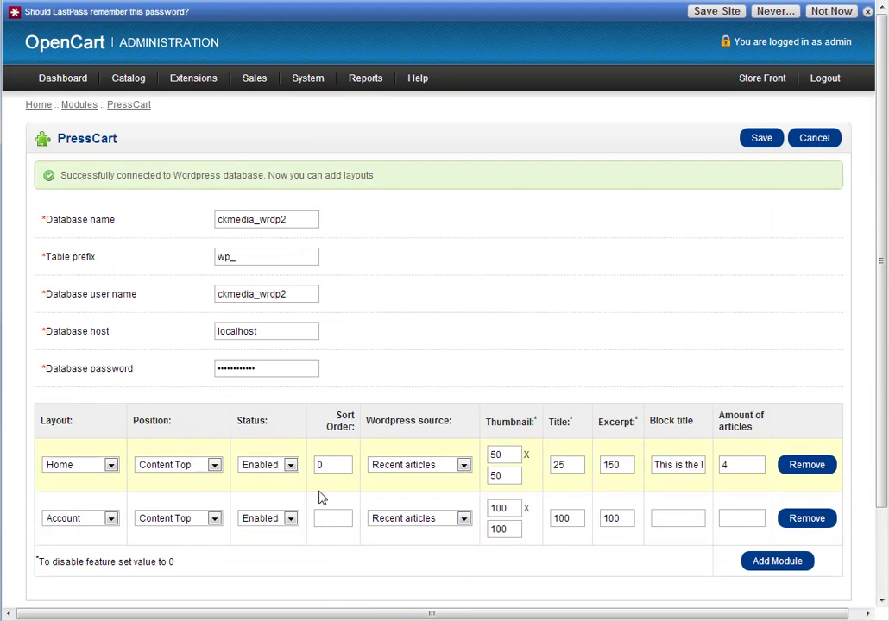
left_click(110, 518)
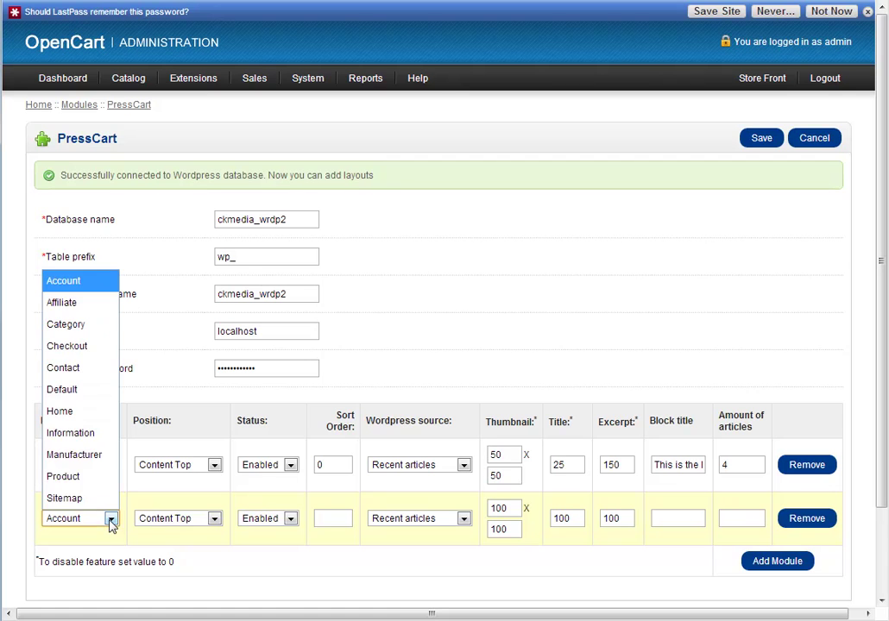
left_click(77, 477)
left_click(185, 519)
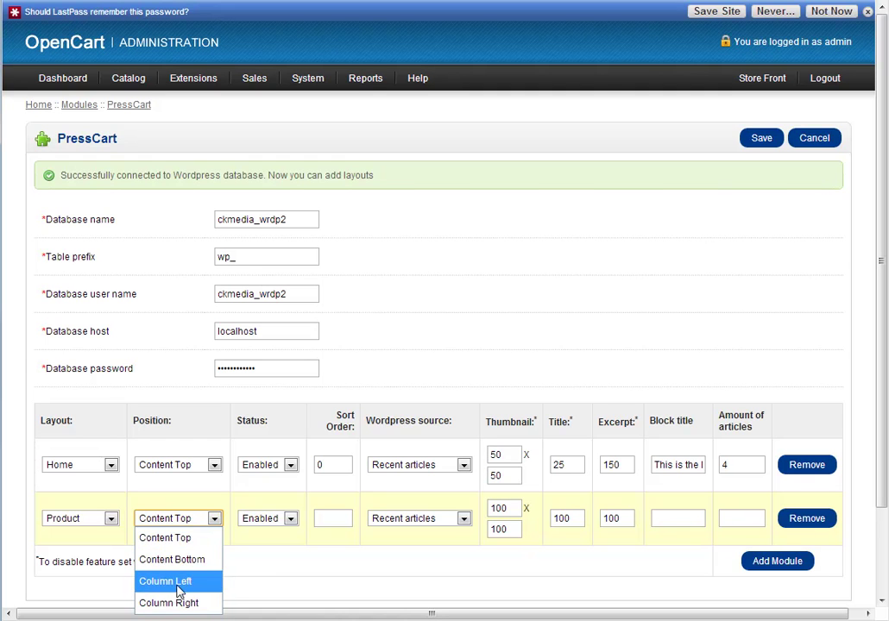
left_click(177, 585)
left_click(190, 518)
left_click(183, 583)
Set the Product row's sort order to 0 and its WordPress source to the News category
left_click(336, 517)
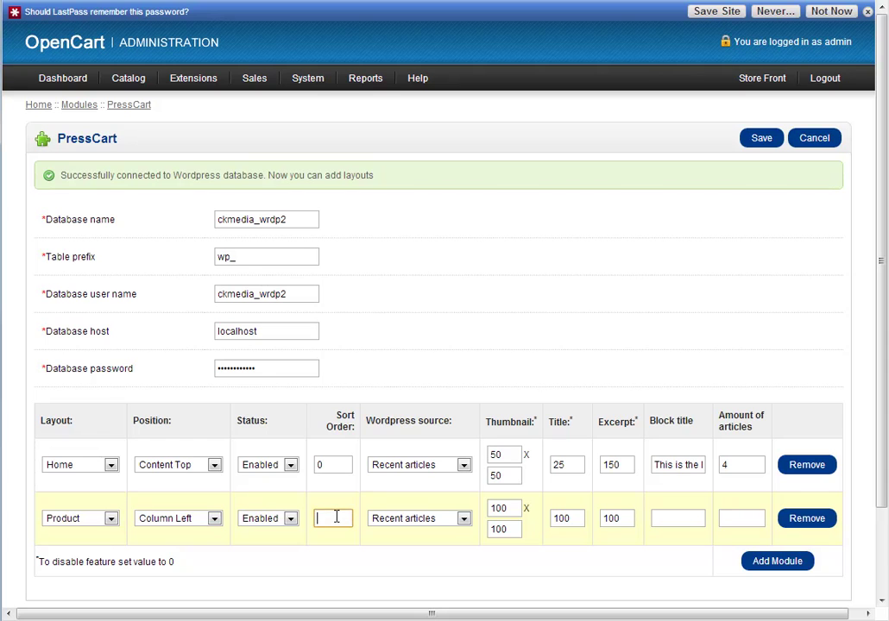
left_click(439, 519)
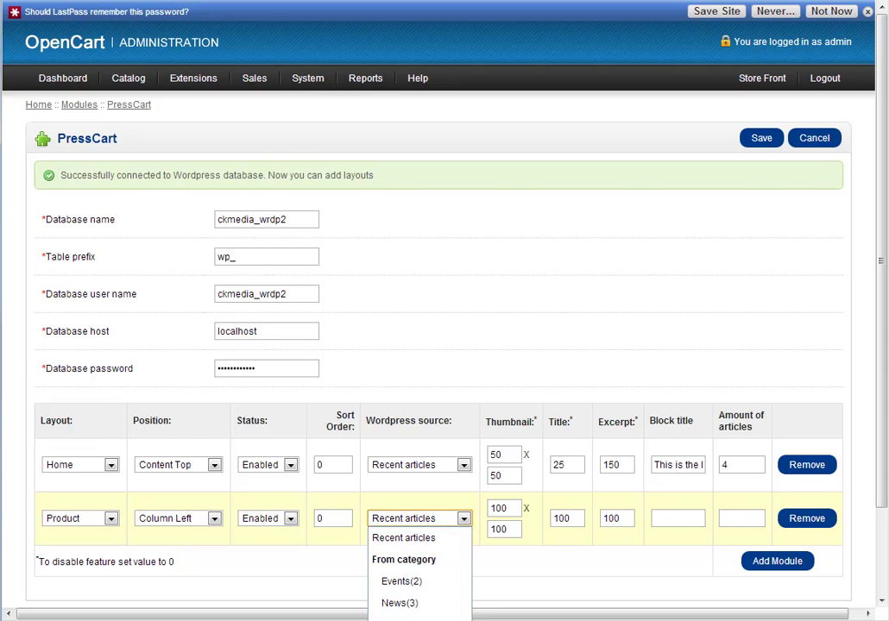
left_click(411, 611)
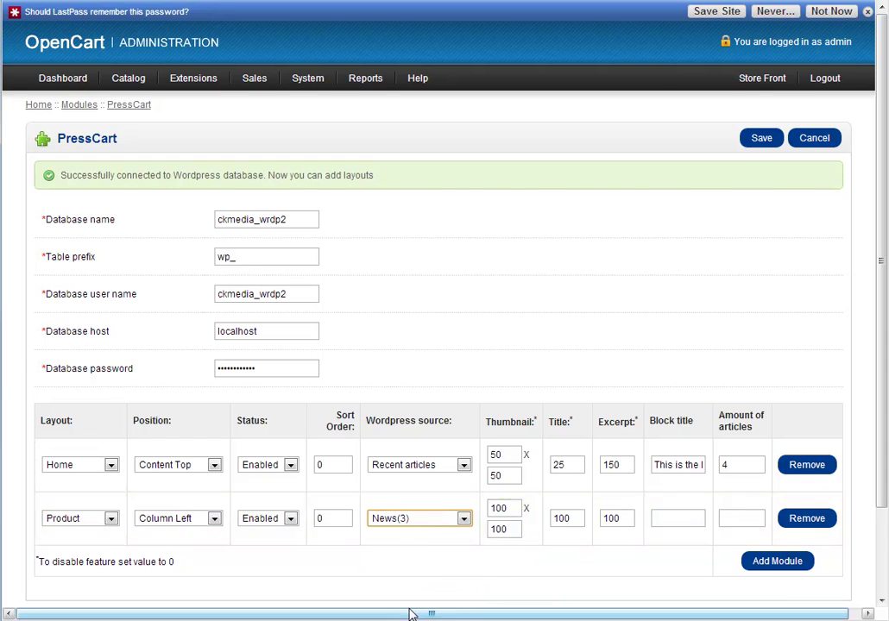
Set the Product row's thumbnail size to 30 x 30 and its title length to 30 characters
double_click(500, 508)
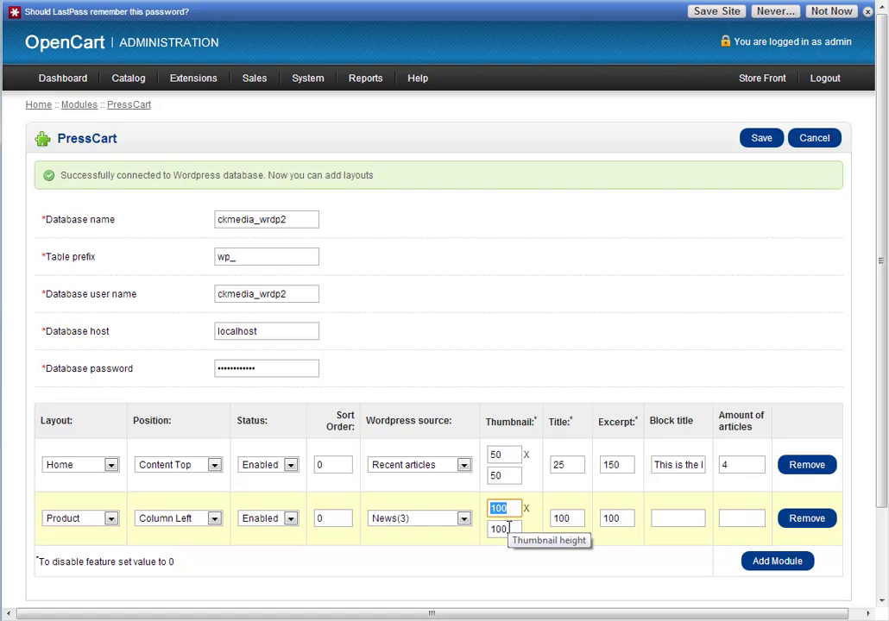
type("30")
key("Tab")
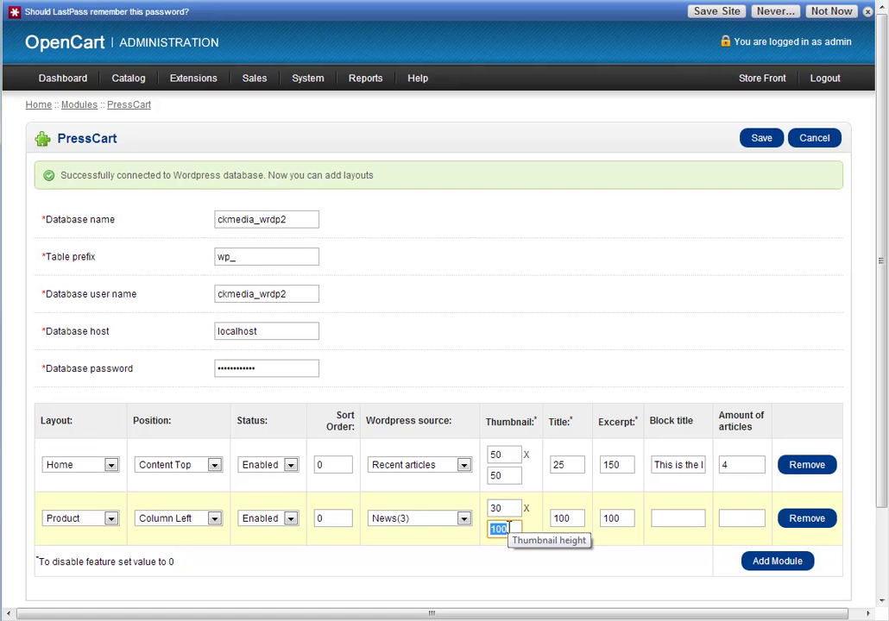
type("30")
key("Tab")
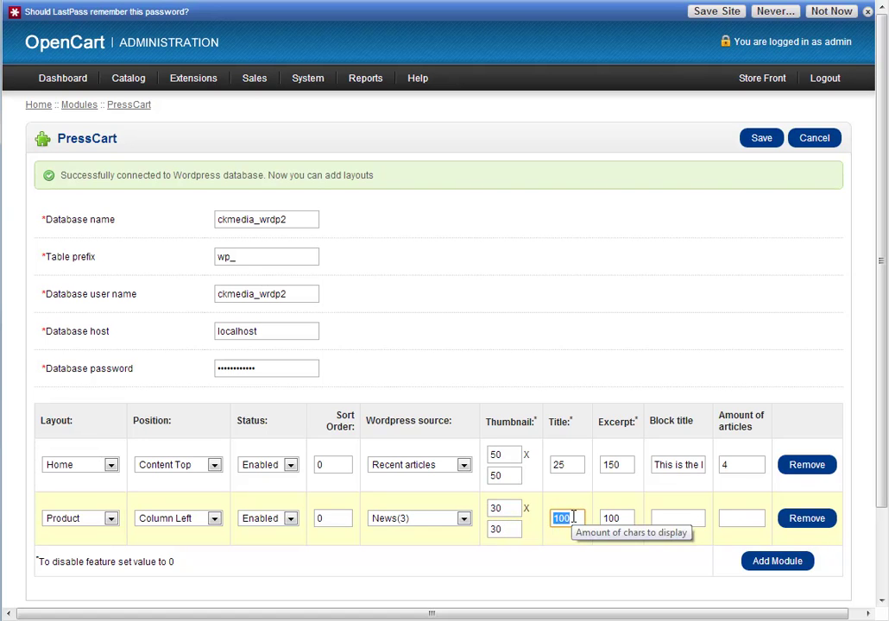
double_click(576, 521)
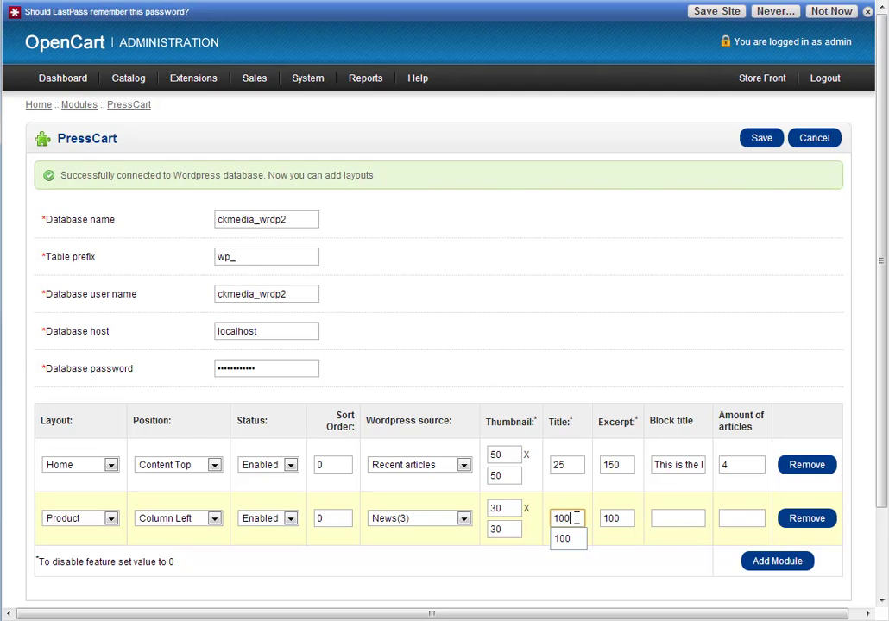
type("30")
key("Tab")
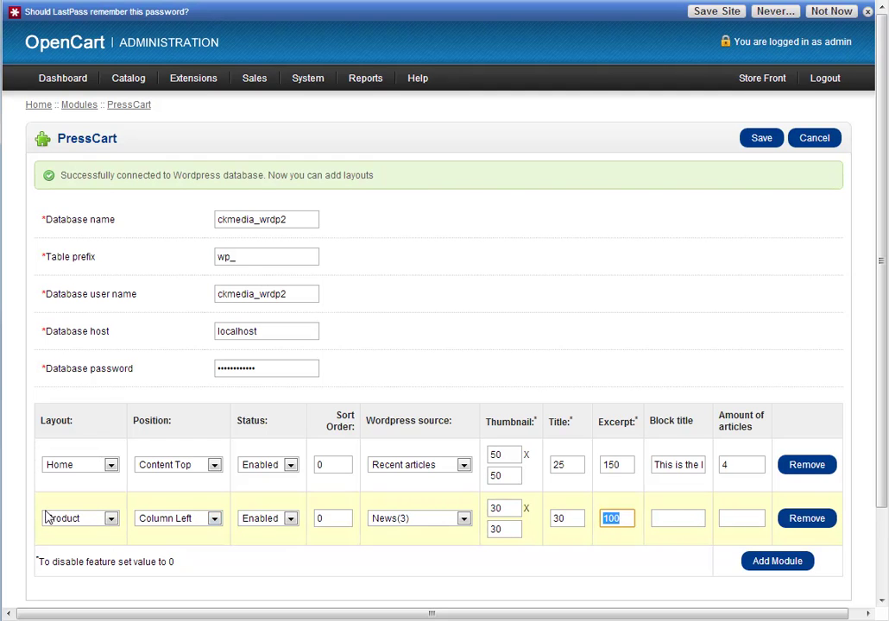
Give the Product row the block title "Recent Articles", set its amount of articles to 3, and save the settings
left_click(673, 521)
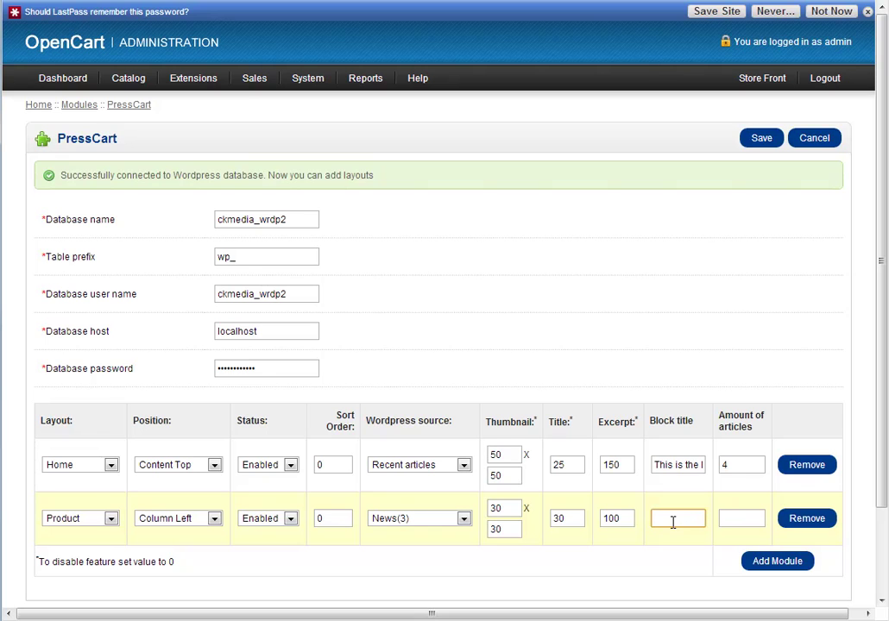
type("REcent")
key("BackSpace")
key("BackSpace")
key("BackSpace")
type("ecent Articles")
left_click(740, 518)
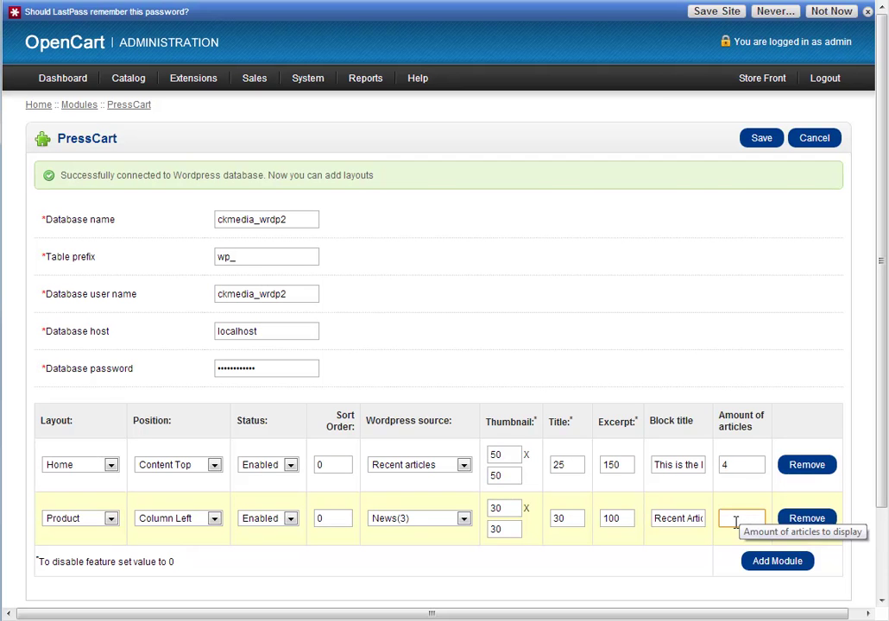
type("3")
left_click(757, 141)
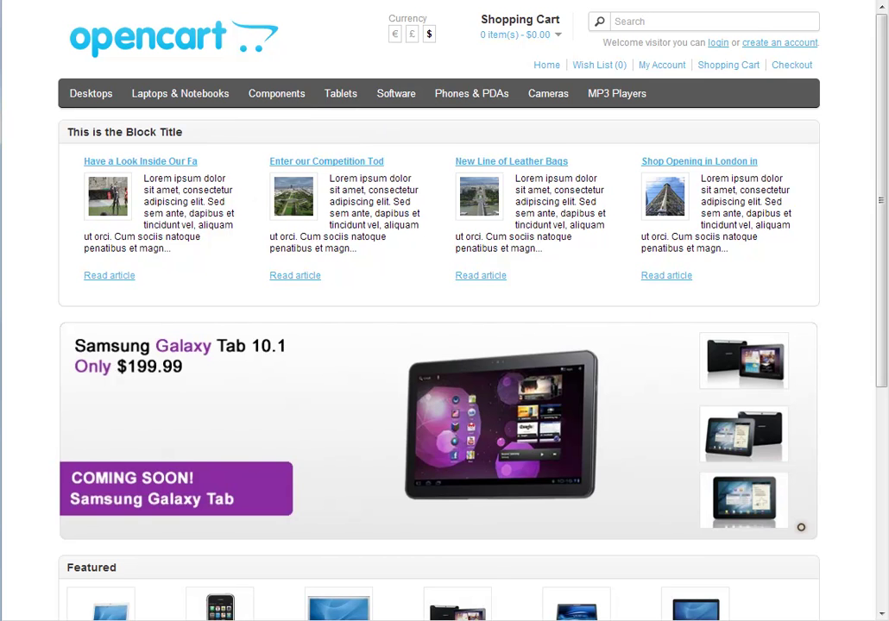
Open the MacBook product page on the storefront and examine the titles, thumbnails and excerpts in its Recent Articles block
left_click_drag(879, 193, 311, 361)
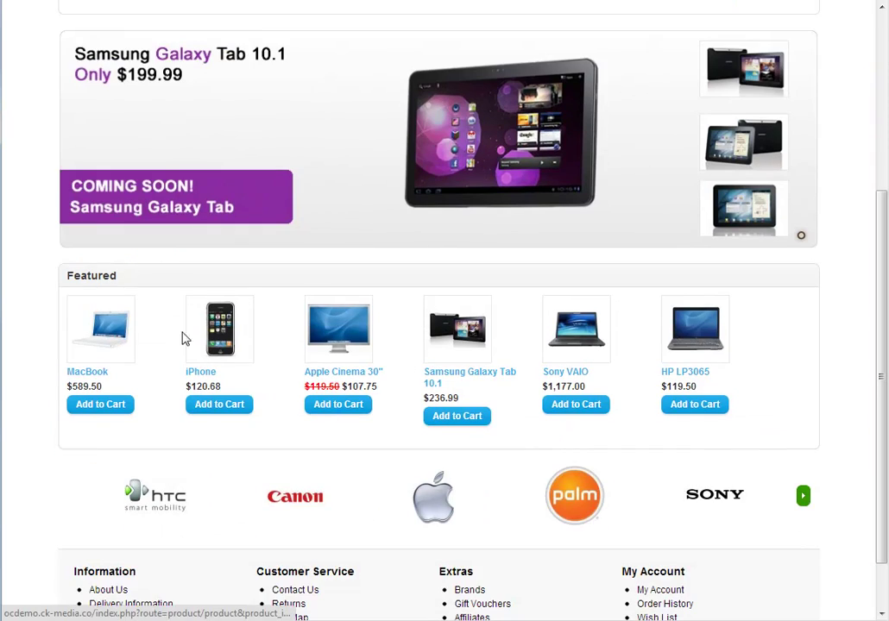
left_click(125, 334)
left_click(127, 334)
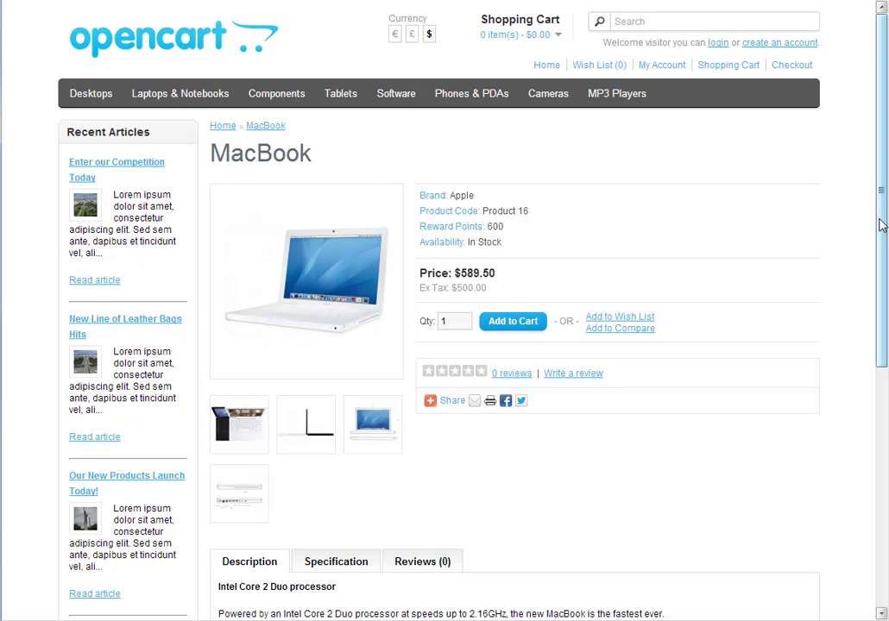
mouse_move(882, 224)
left_mouse_down()
mouse_move(882, 322)
mouse_move(881, 244)
left_mouse_up()
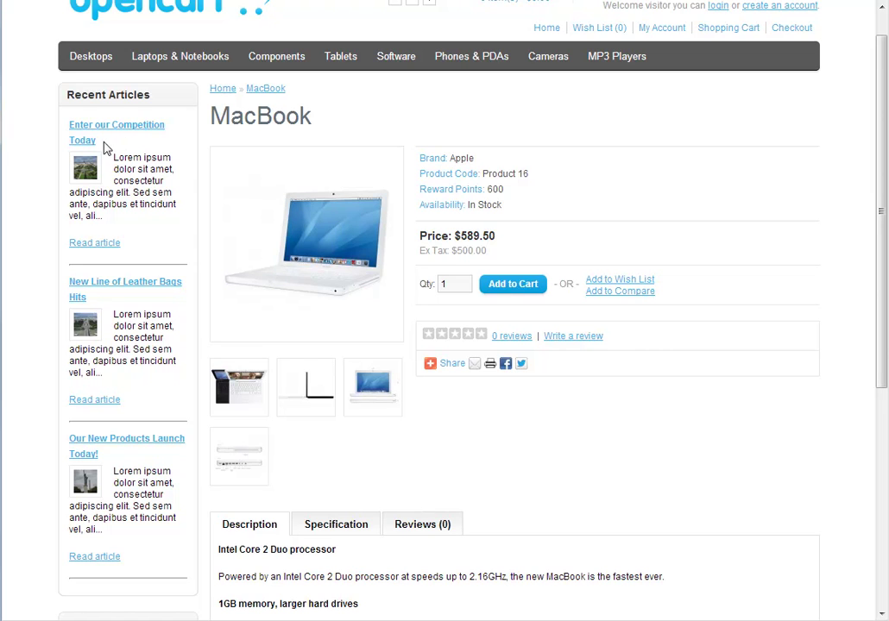
left_click_drag(119, 144, 110, 159)
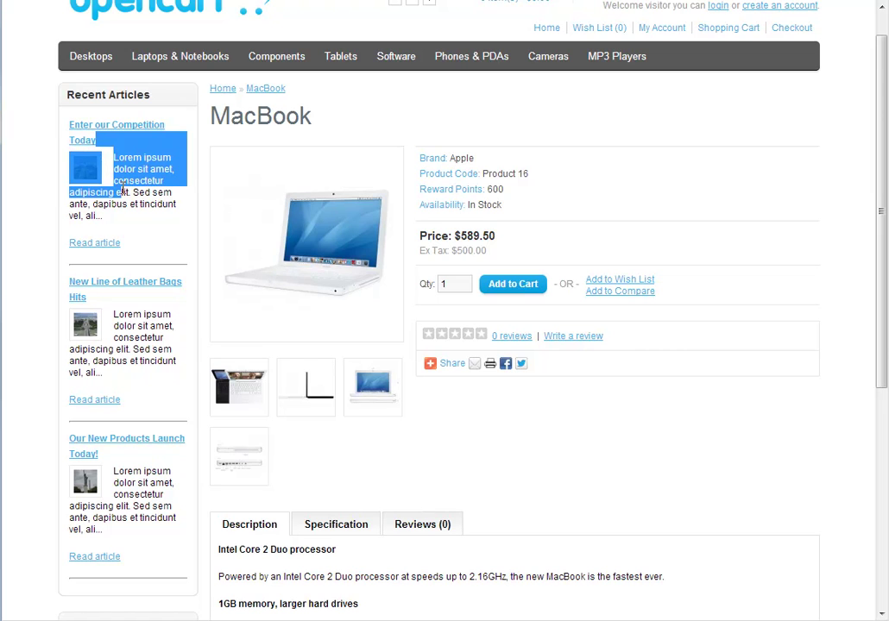
left_click(109, 159)
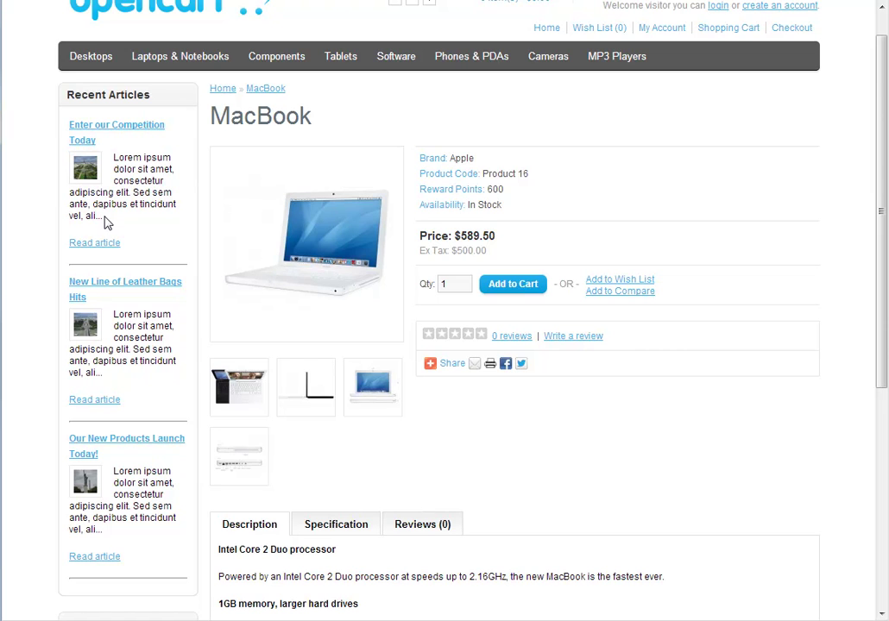